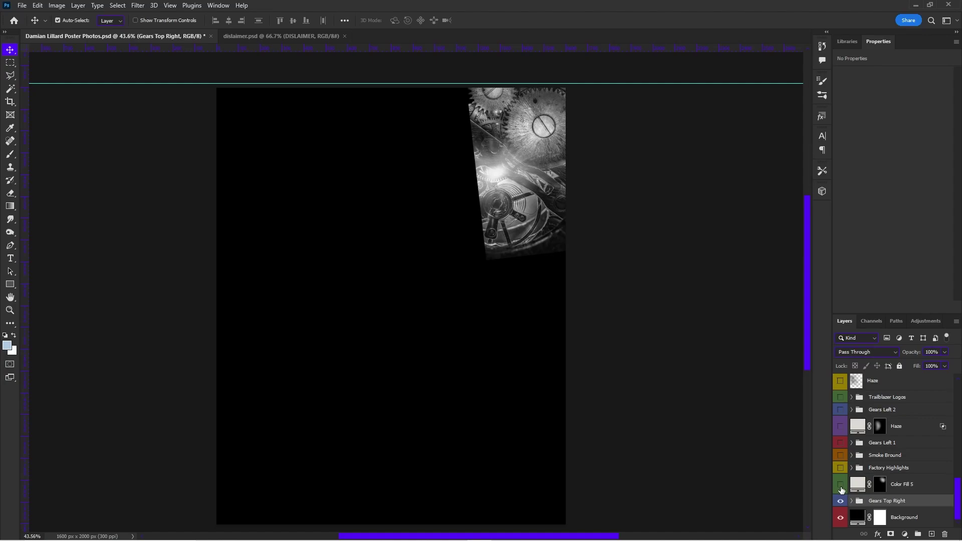
Show the Color Fill 5 layer and the Factory Highlights group, and open the group's Color Fill 1 smart object.
click(841, 484)
click(841, 466)
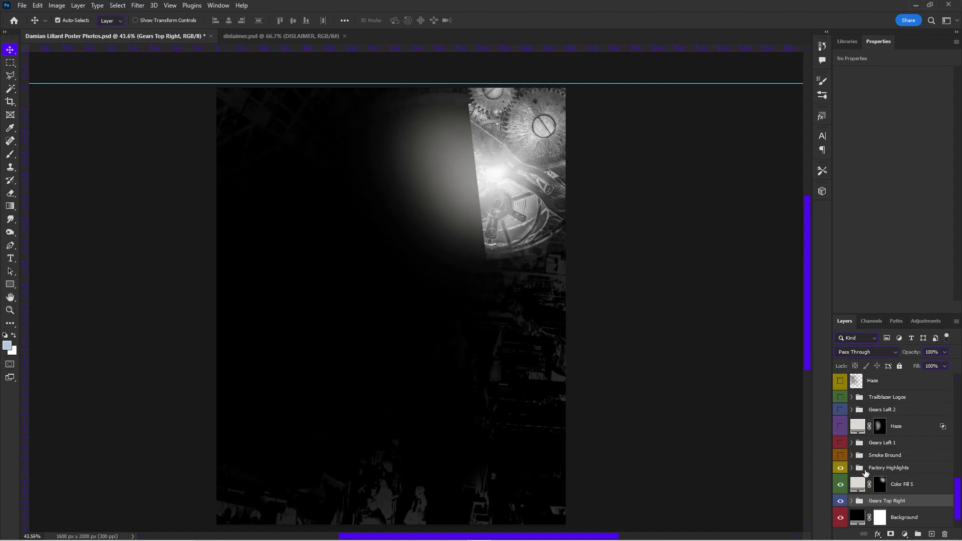
click(851, 468)
double_click(865, 465)
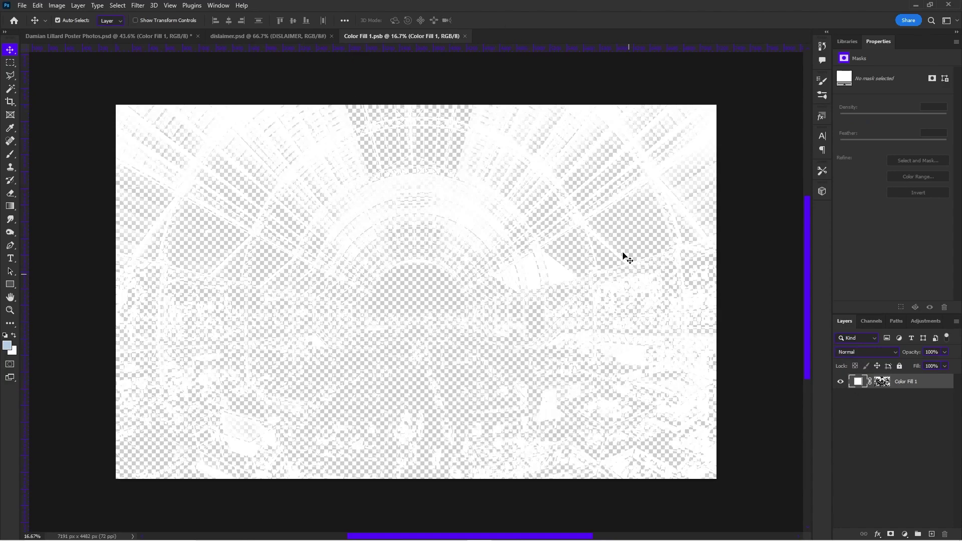
Add a black Solid Color fill layer beneath Color Fill 1 in the smart object.
click(930, 534)
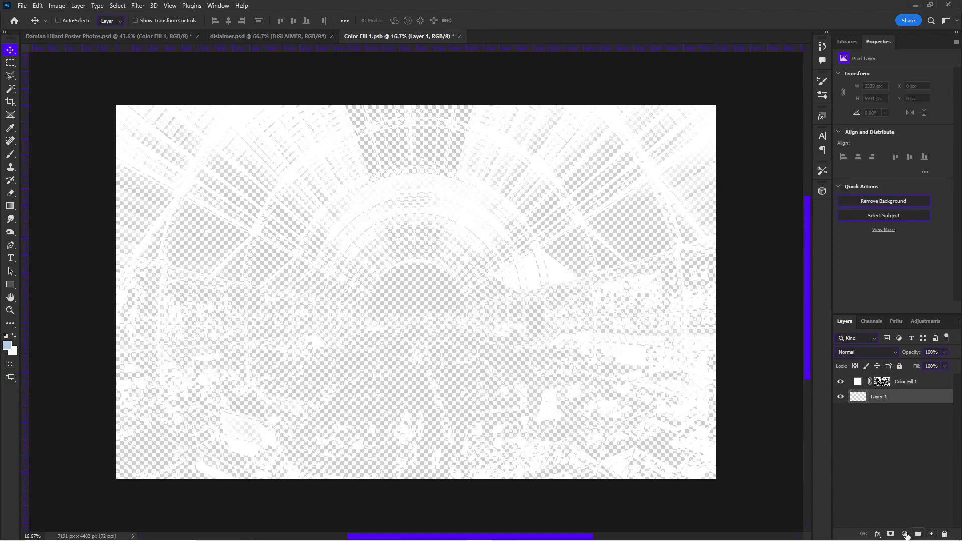
click(904, 534)
click(897, 359)
click(593, 298)
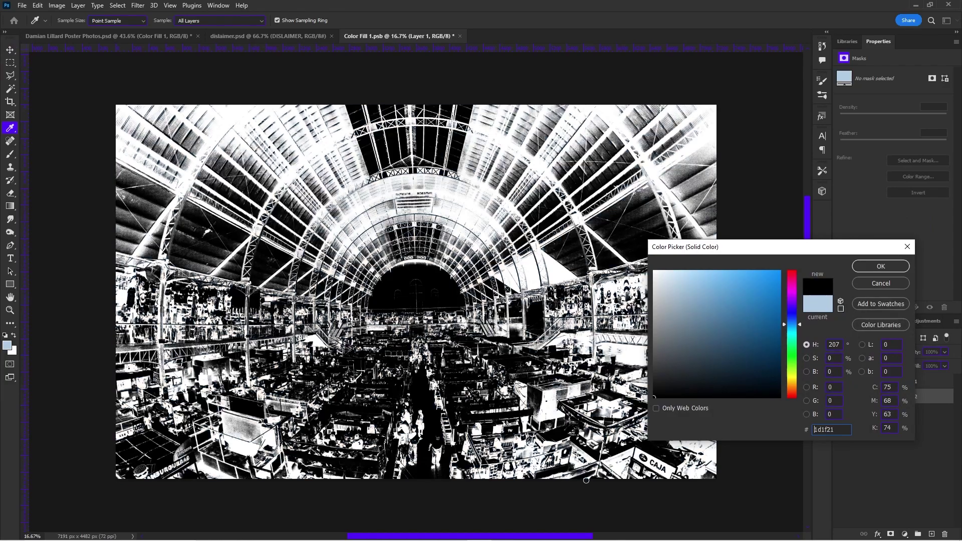
key(Return)
key(v)
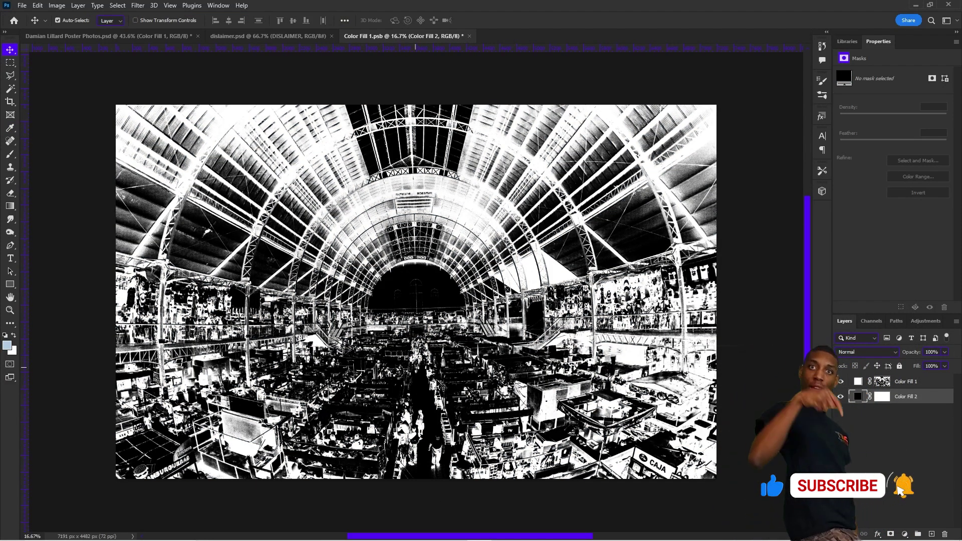
Hide the black fill layer and close the smart object without saving.
click(841, 397)
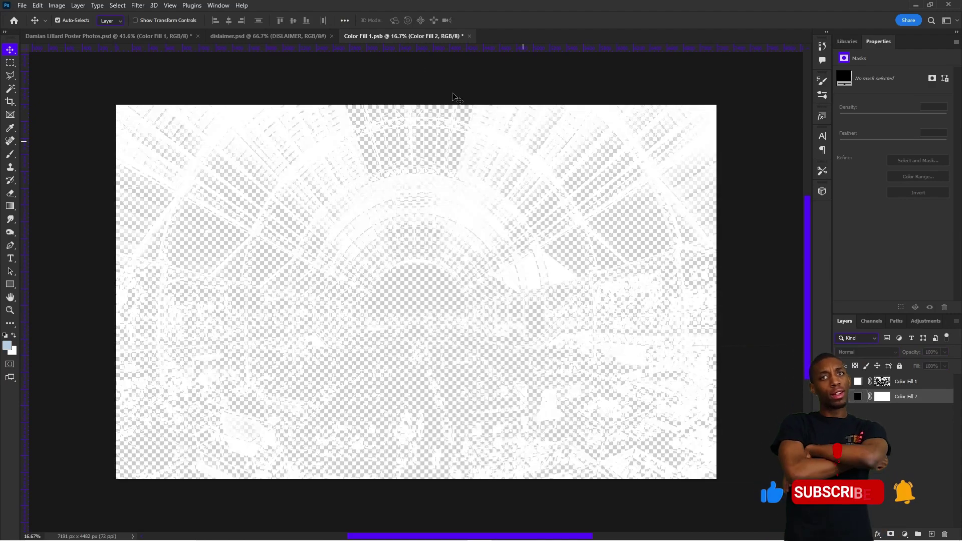
click(469, 35)
click(478, 205)
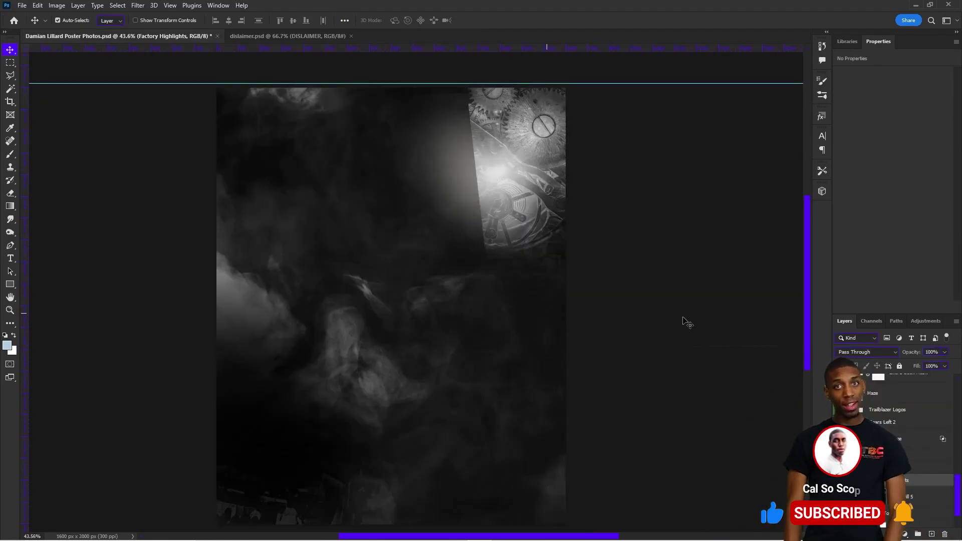
View the source smoke image inside the Smoke Bround group's Layer 10 smart object and close it.
click(851, 468)
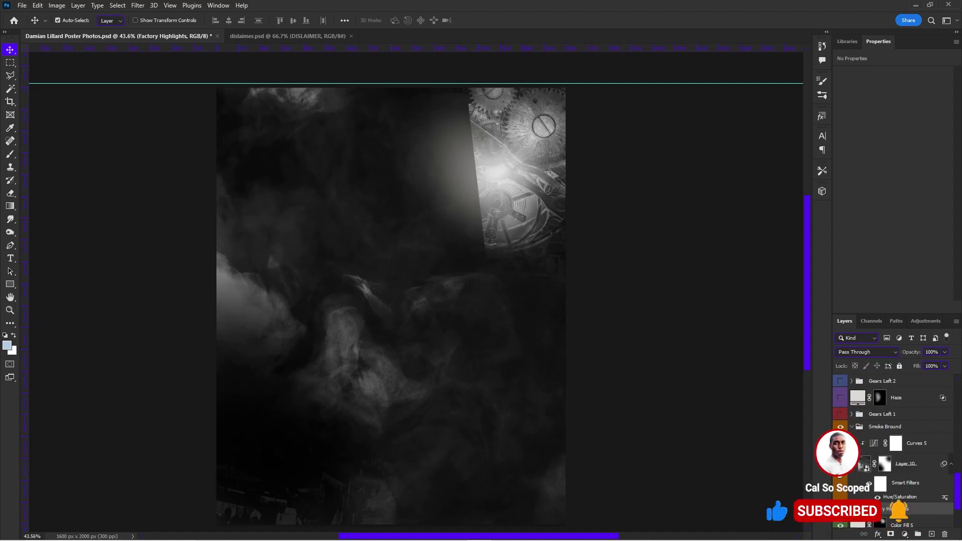
double_click(885, 502)
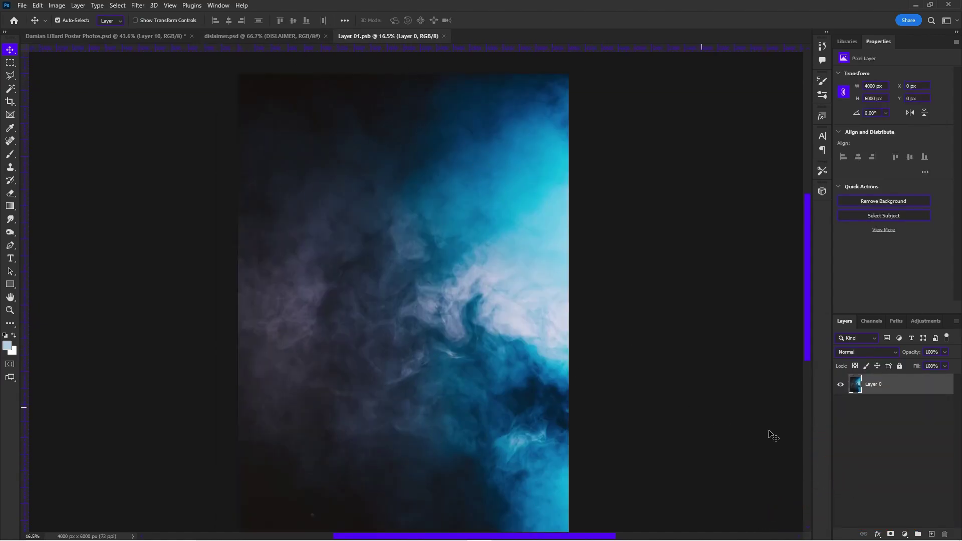
click(444, 36)
Try moving the white point of the Smoke Bround group's Curves 5 adjustment to input 255, output 180.
click(896, 468)
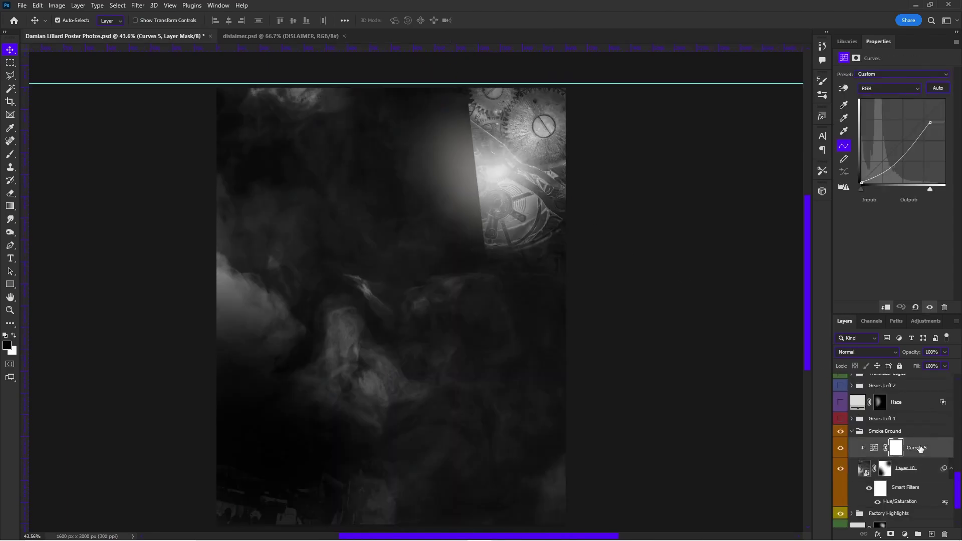
drag(930, 115, 930, 122)
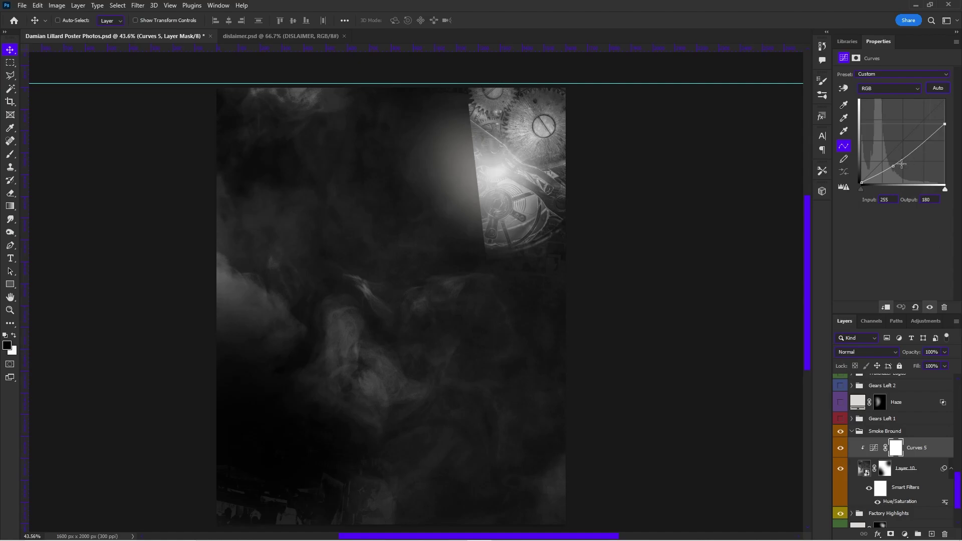
drag(893, 166, 893, 166)
click(852, 431)
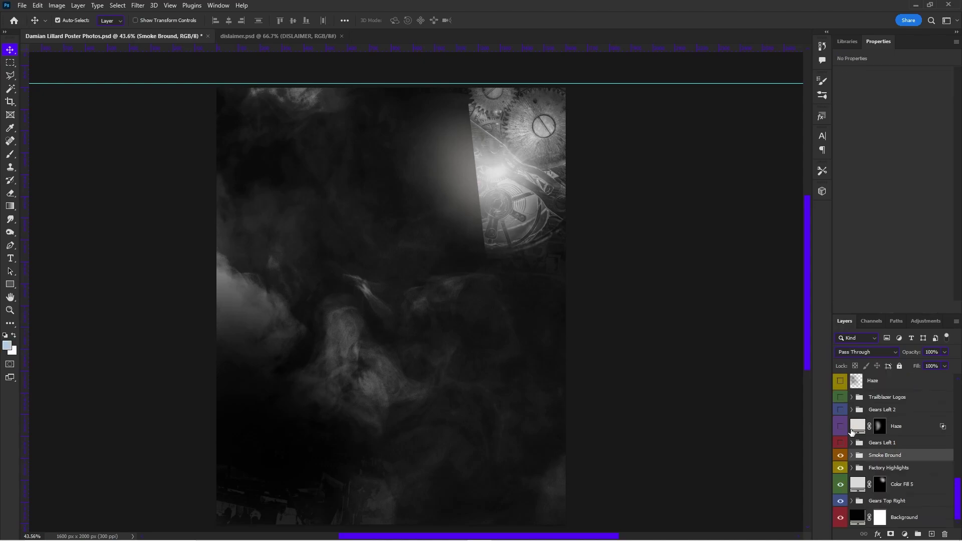
click(851, 455)
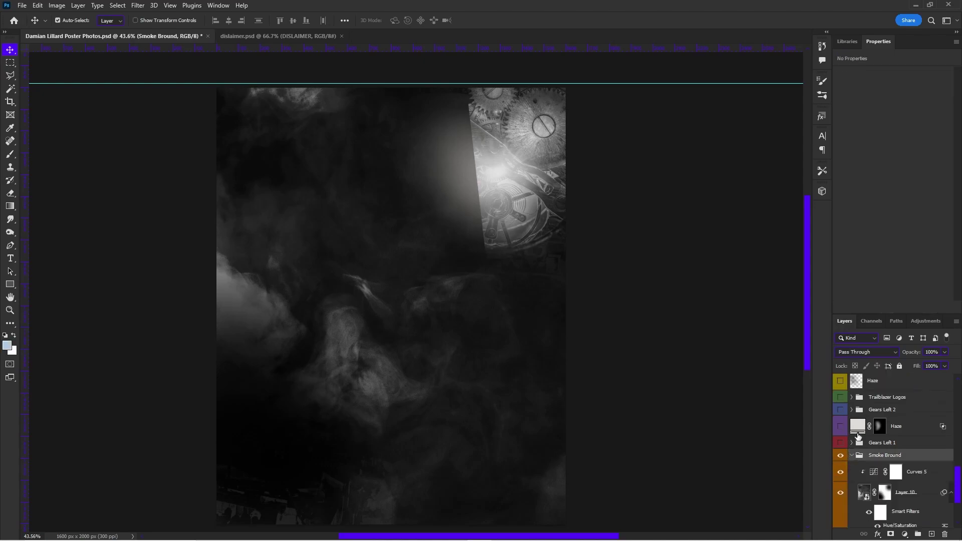
click(918, 473)
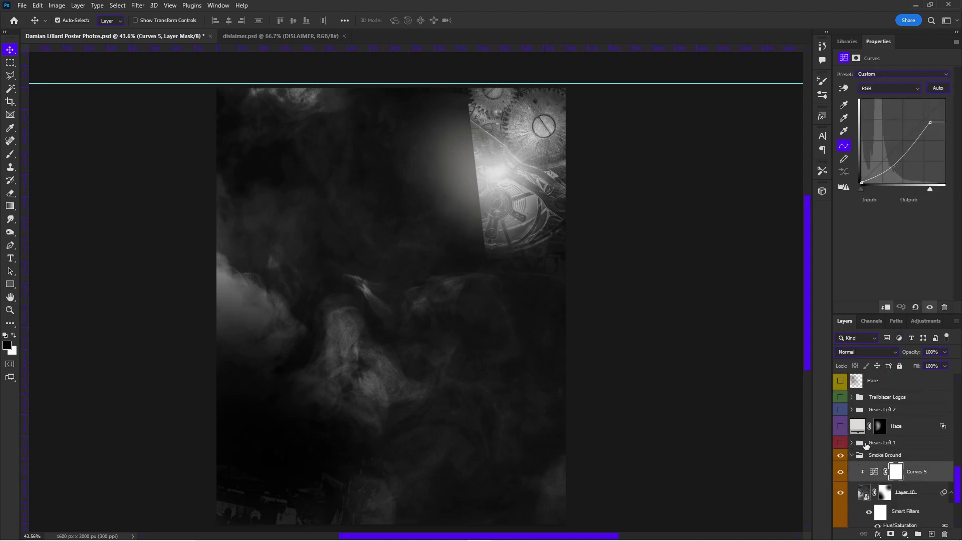
click(852, 455)
Show the Gears Left 1 group and select the Gradient Map 1 adjustment inside it.
click(841, 443)
click(886, 443)
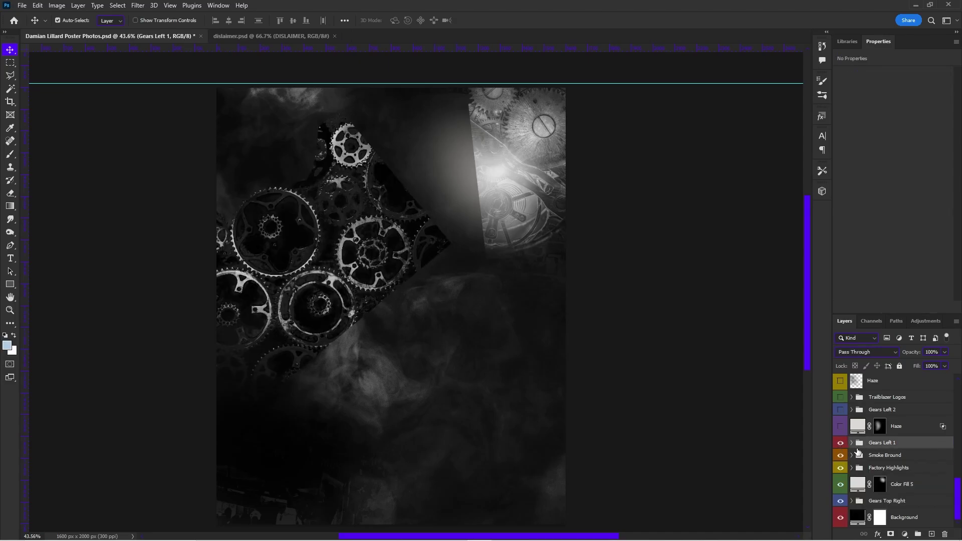
click(851, 443)
click(921, 459)
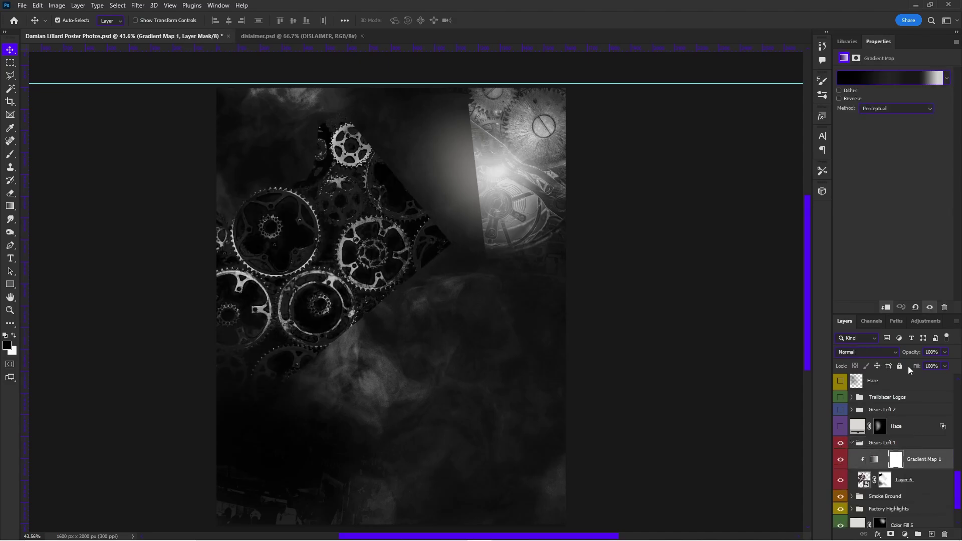
Move the middle dark stop of the Gradient Map 1 gradient to 54% and accept #d1d1d1 for its light stop.
click(886, 82)
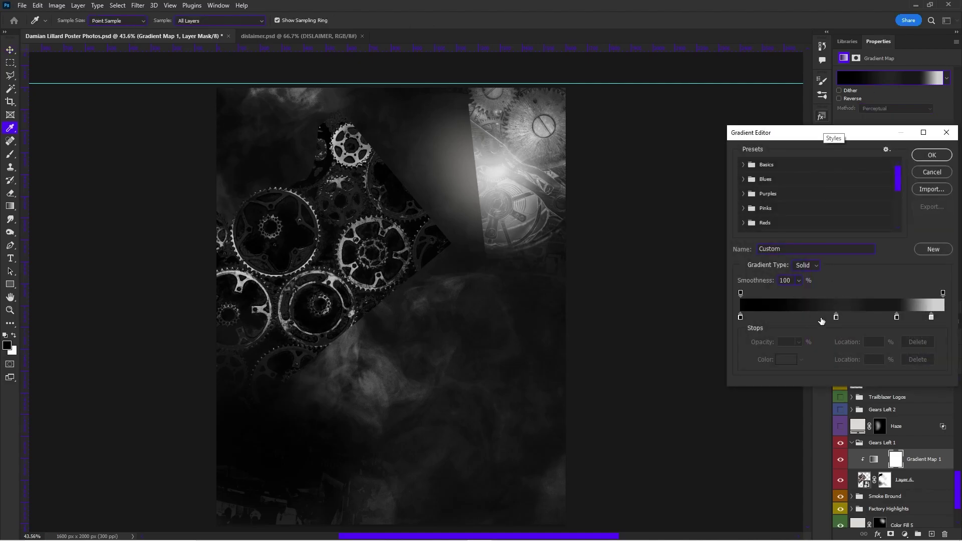
mouse_move(836, 321)
mouse_down()
mouse_move(796, 321)
mouse_move(852, 318)
mouse_up()
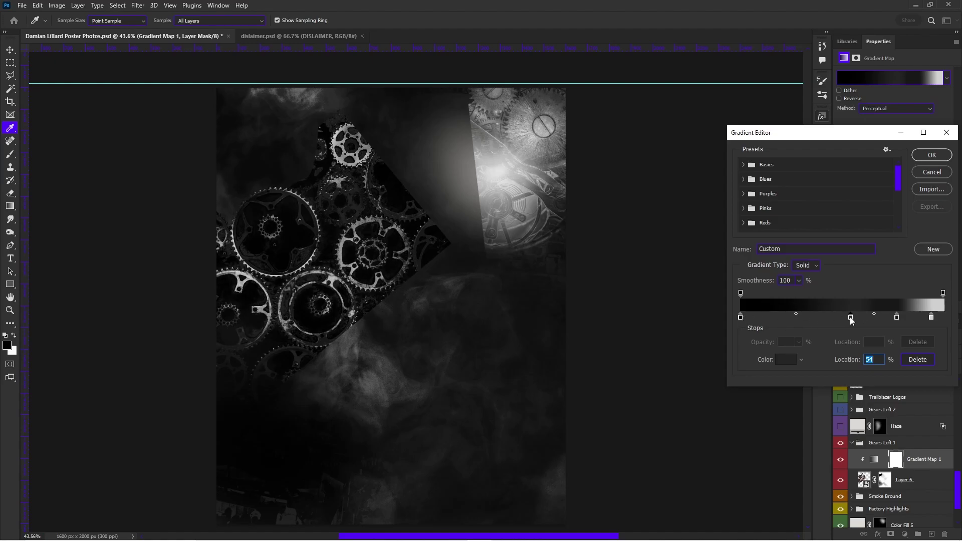
double_click(850, 318)
click(655, 293)
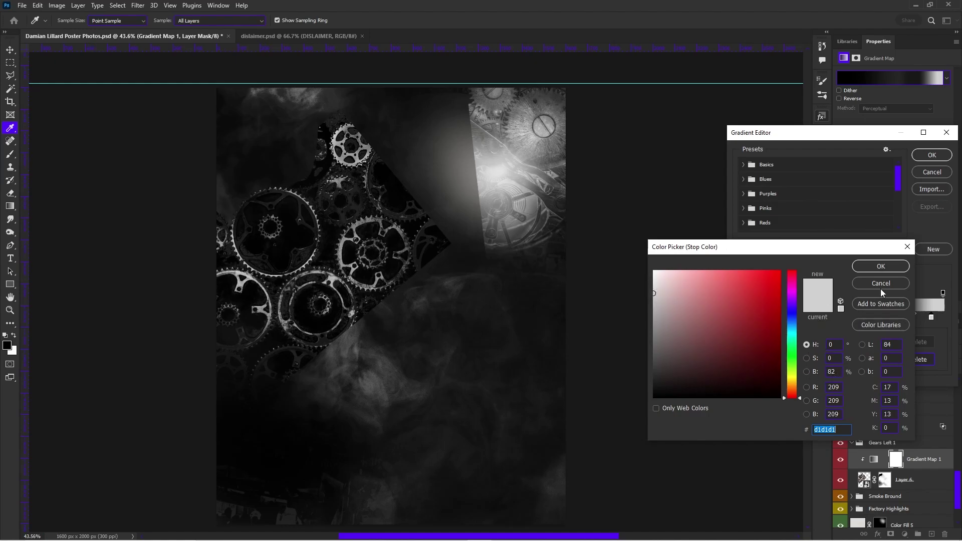
click(887, 266)
click(930, 157)
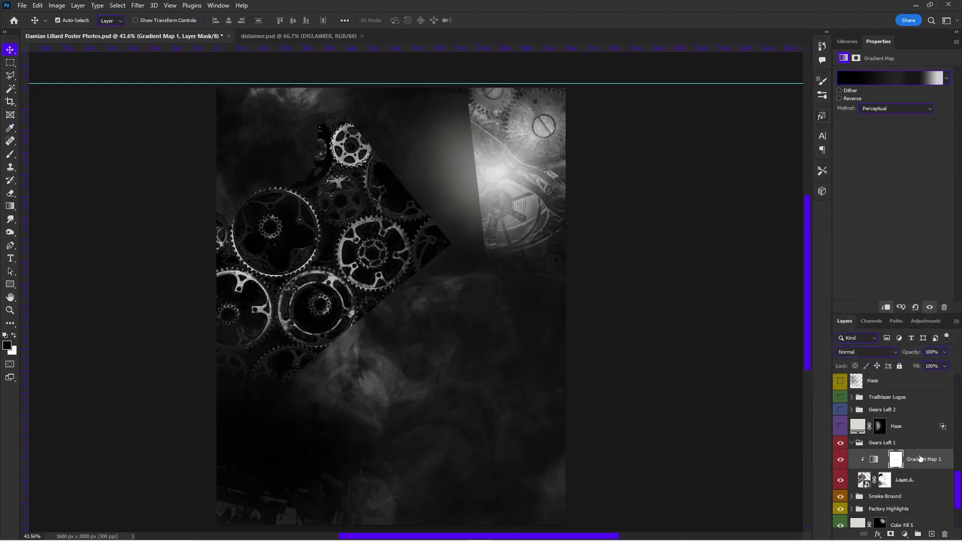
click(874, 459)
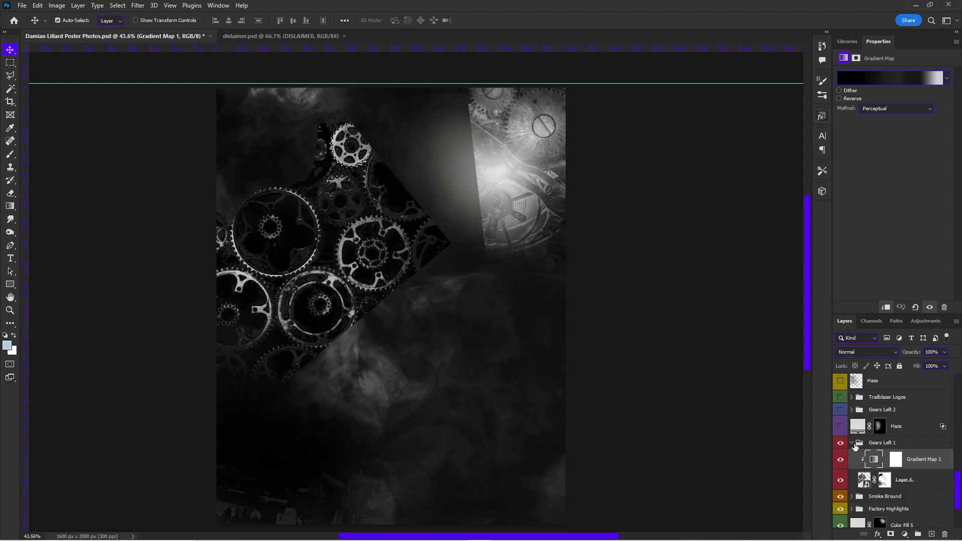
click(852, 444)
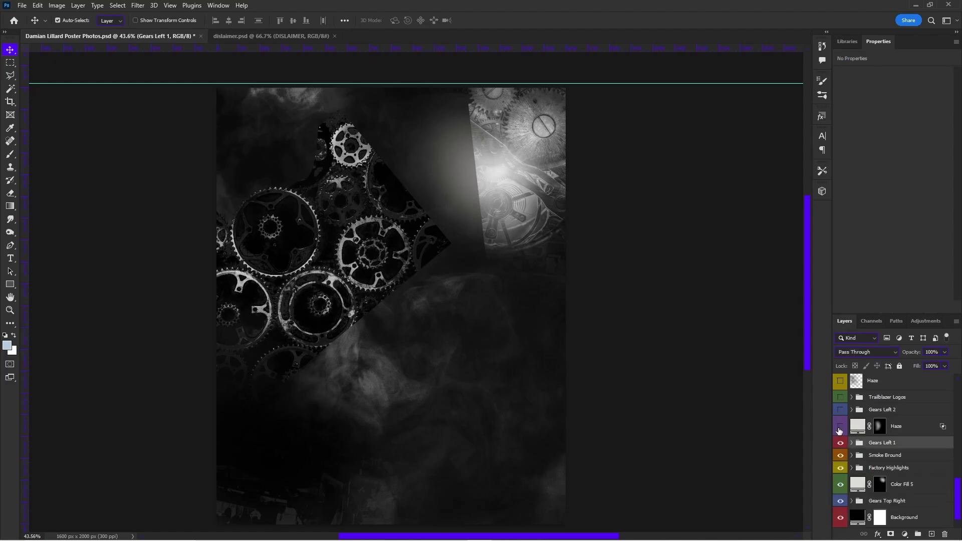
Show the masked Haze fill, the Gears Left 2 group and the Trailblazer Logos group, and expand the logos group.
drag(840, 429, 841, 398)
click(870, 423)
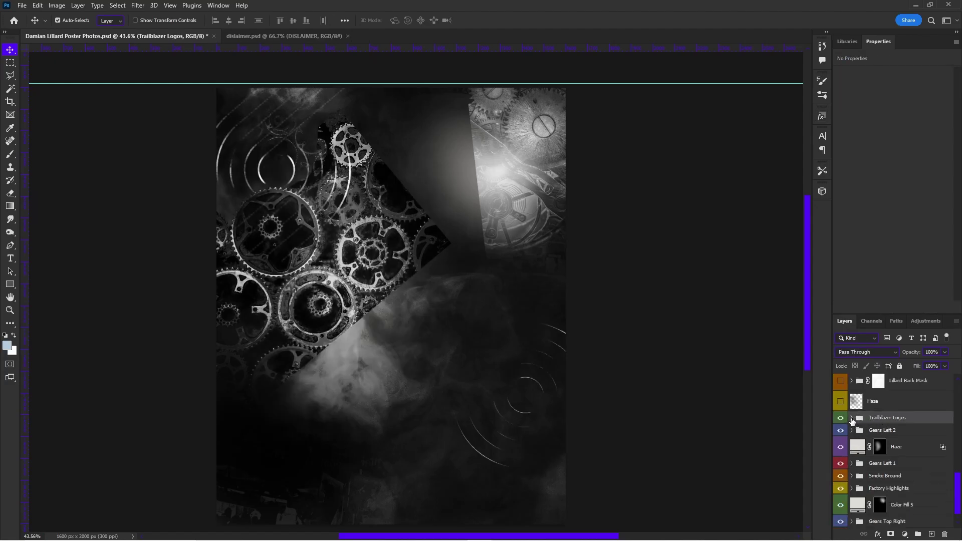
click(852, 419)
View the original logo artwork inside the Layer 17 copy smart object and close it.
double_click(866, 443)
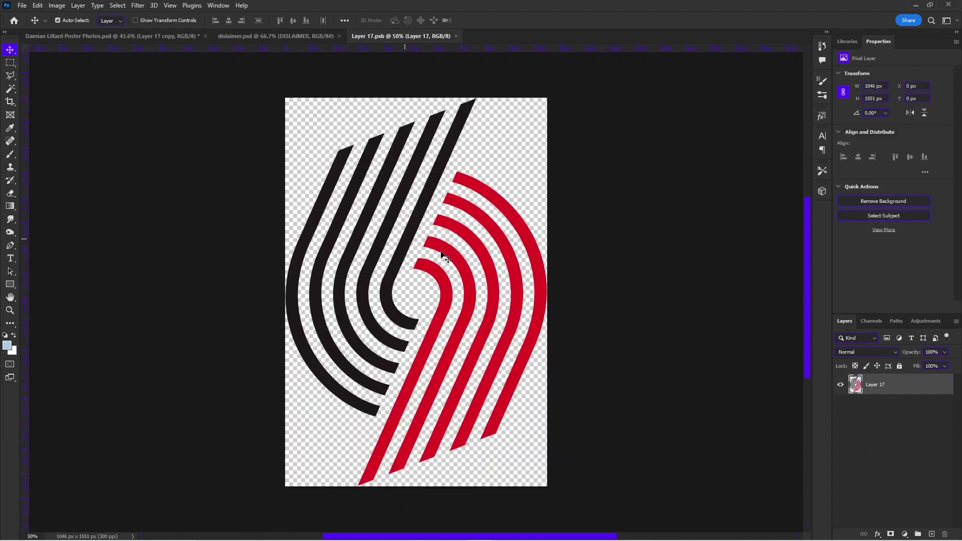
scroll(441, 252, up, 2)
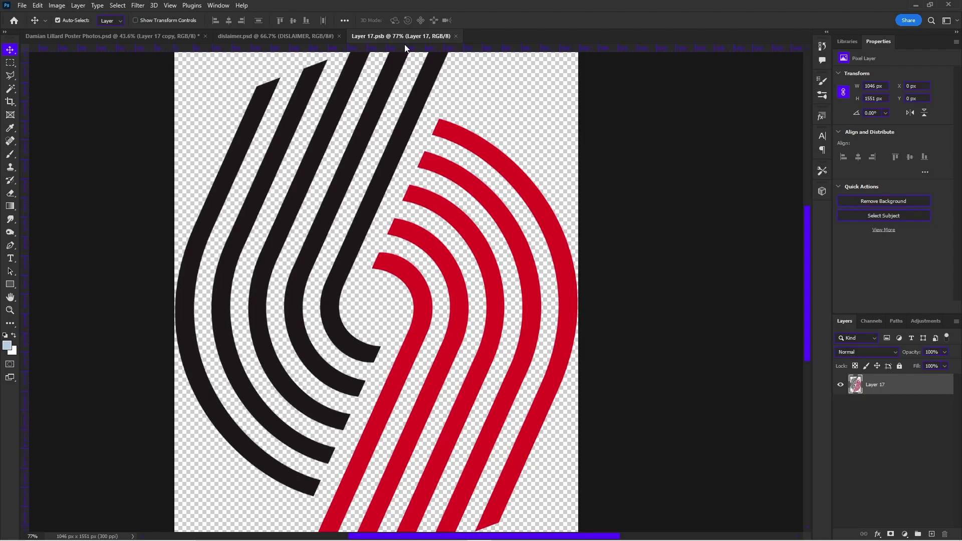
click(456, 36)
Replace the layer mask of Layer 17 copy with a new one made from the logo's outline.
right_click(884, 490)
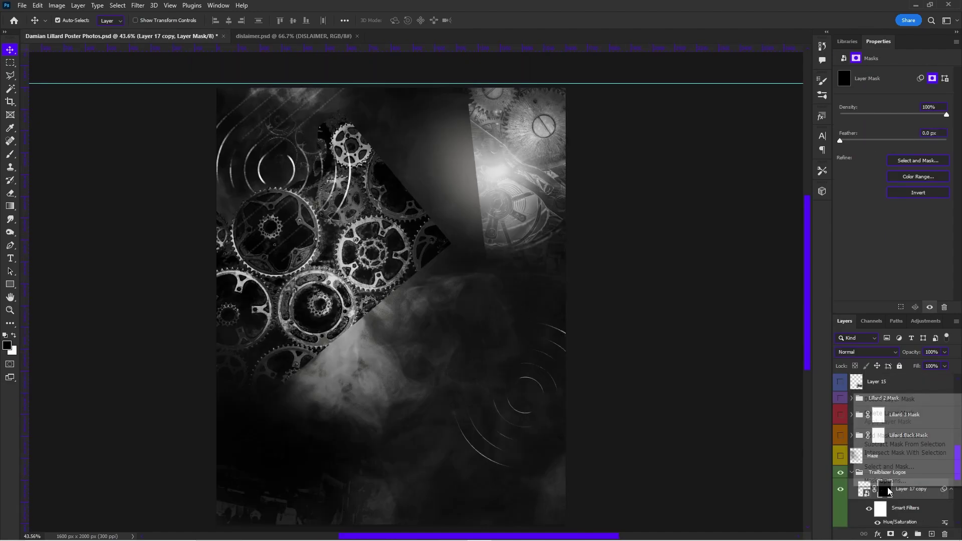
click(883, 414)
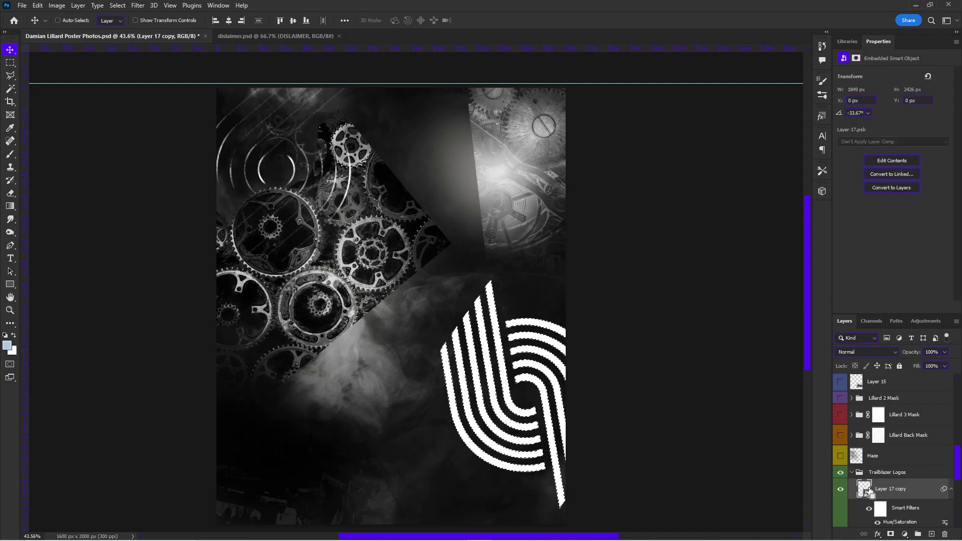
alt+click(891, 534)
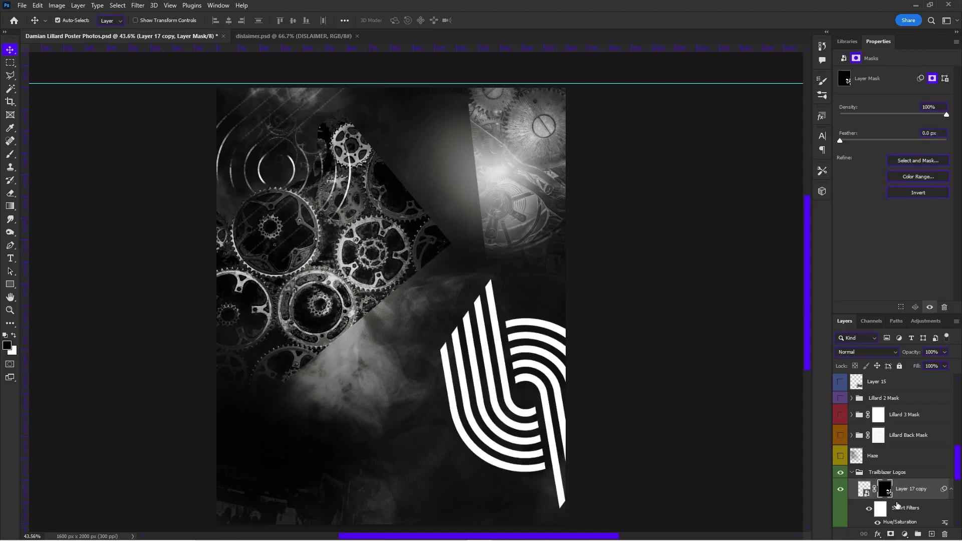
Start the Minimum filter on the logo's layer mask.
click(138, 5)
mouse_move(172, 217)
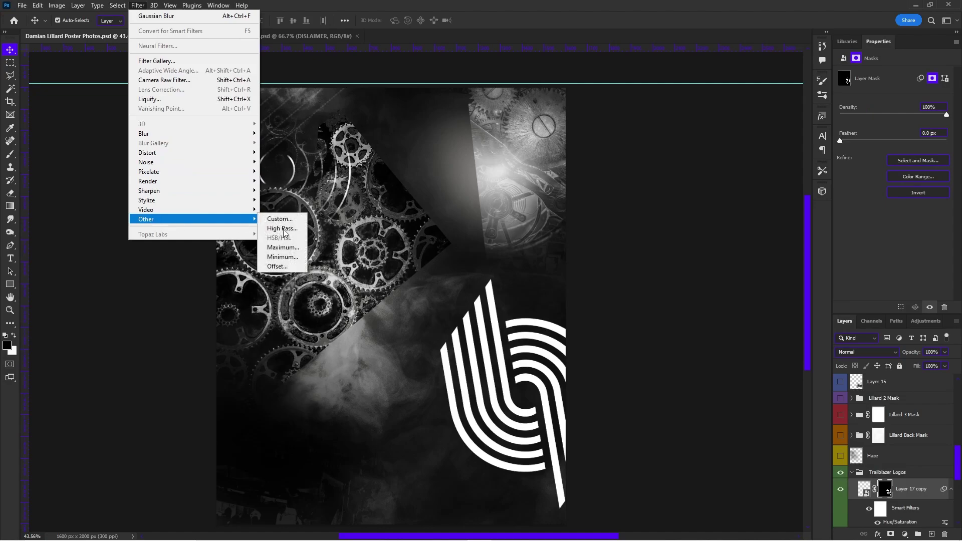
click(280, 258)
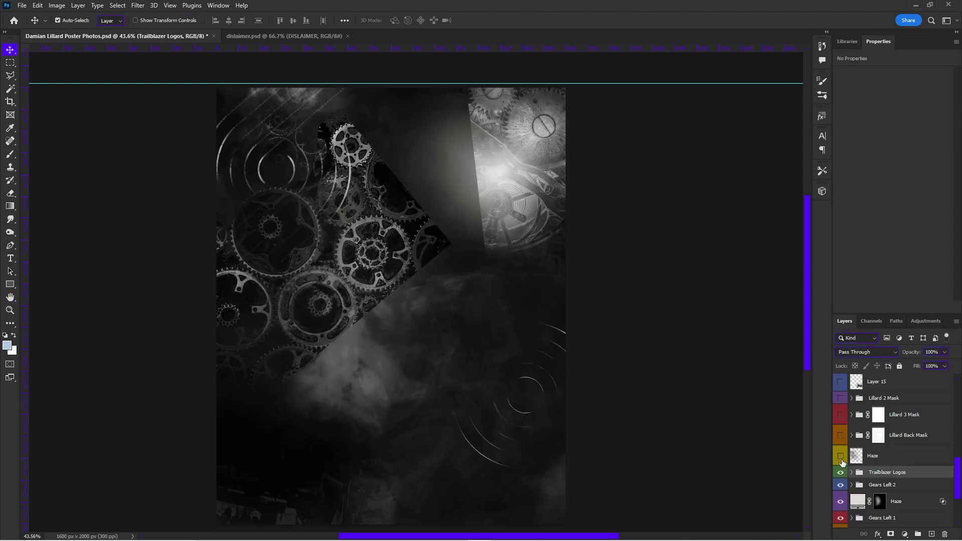
Show the upper Haze layer and the Lillard Back Mask group, and open the group's Layer 1 smart object.
click(841, 457)
click(840, 435)
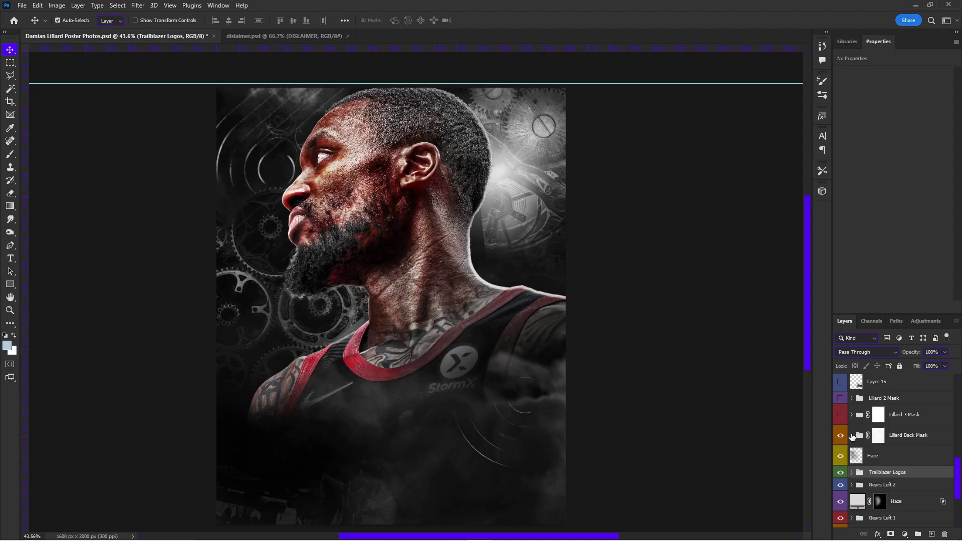
click(851, 436)
scroll(862, 441, down, 1)
scroll(881, 436, down, 3)
double_click(874, 495)
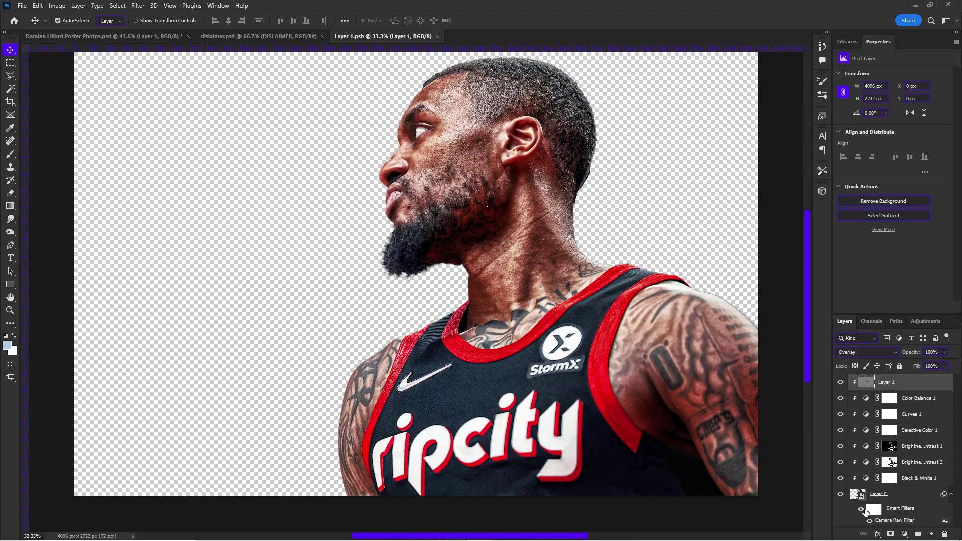
Try Shadows at -8 in the Camera Raw filter of Layer 0 and cancel the dialog.
click(884, 522)
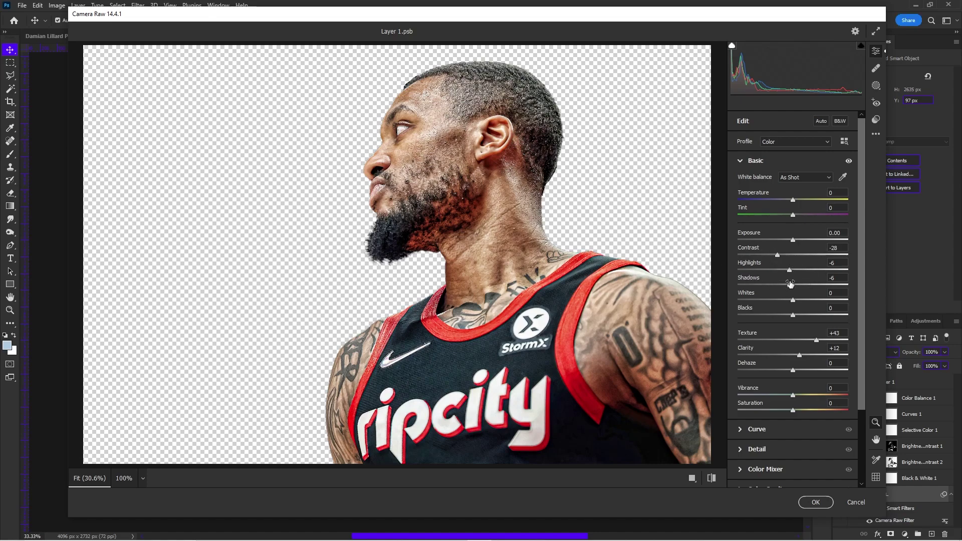
drag(759, 287, 788, 285)
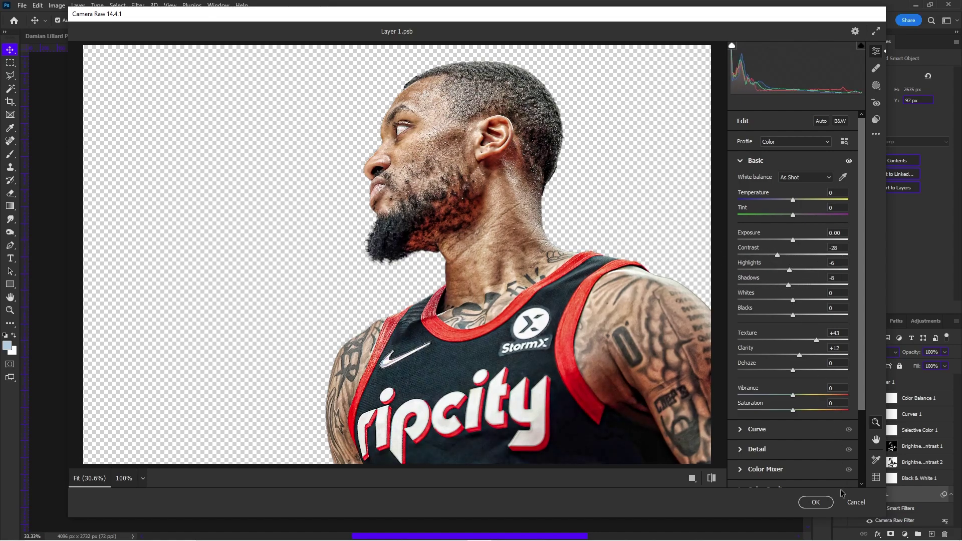
click(856, 503)
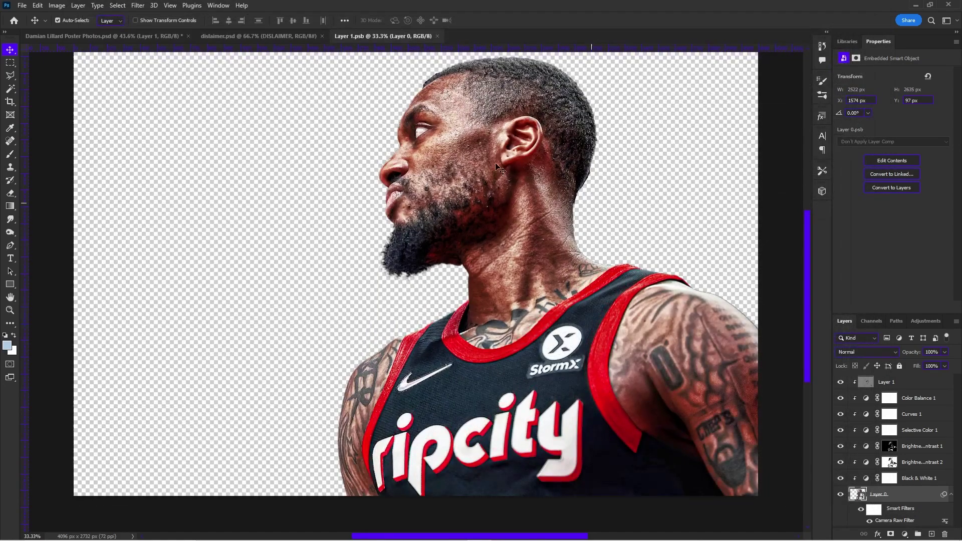
Inspect the Black & White 1 adjustment, try Brightness -80 on Brightness/Contrast 2, and undo the change.
click(909, 479)
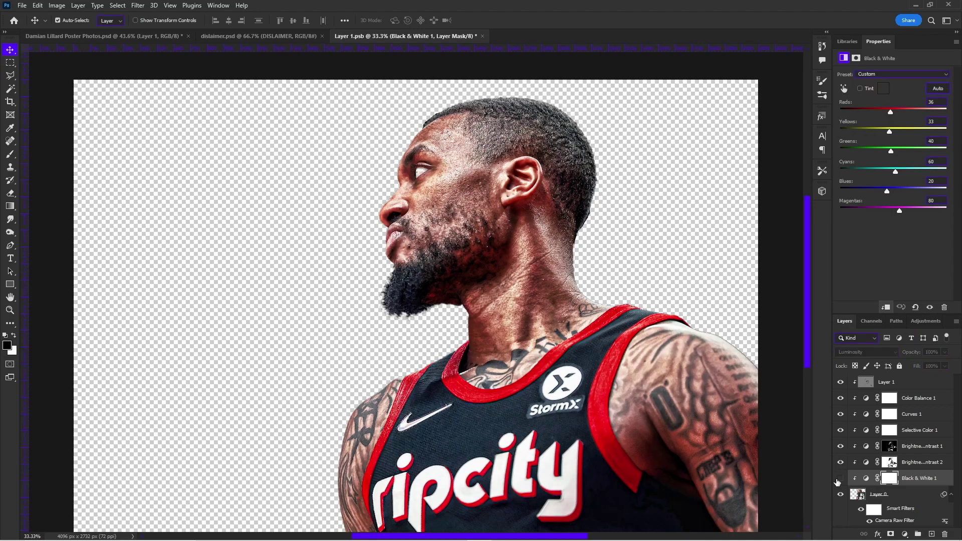
drag(890, 131, 874, 160)
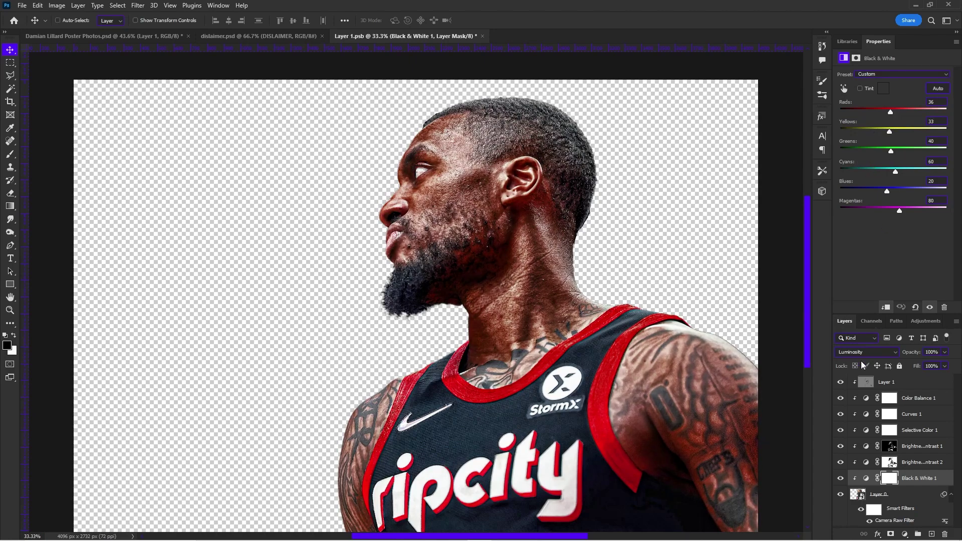
click(899, 463)
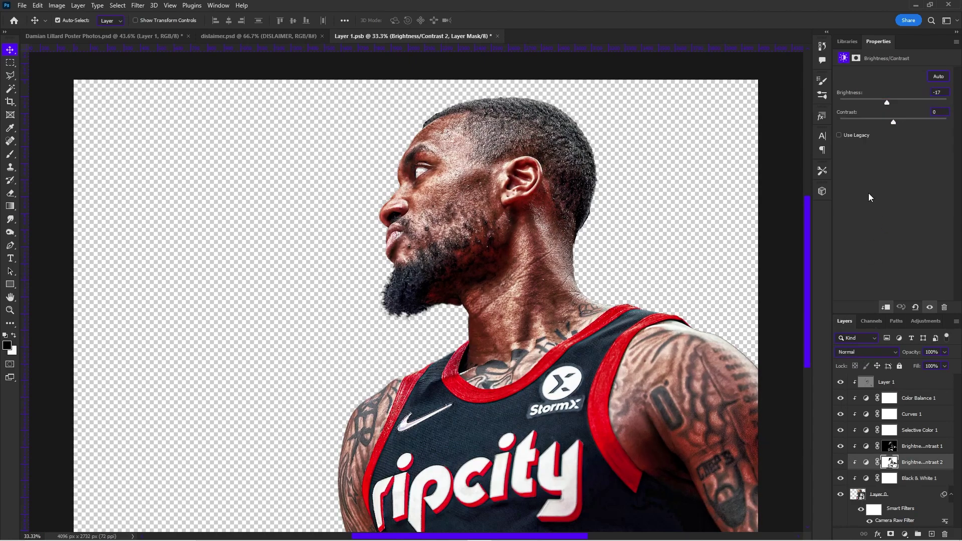
drag(887, 102, 864, 103)
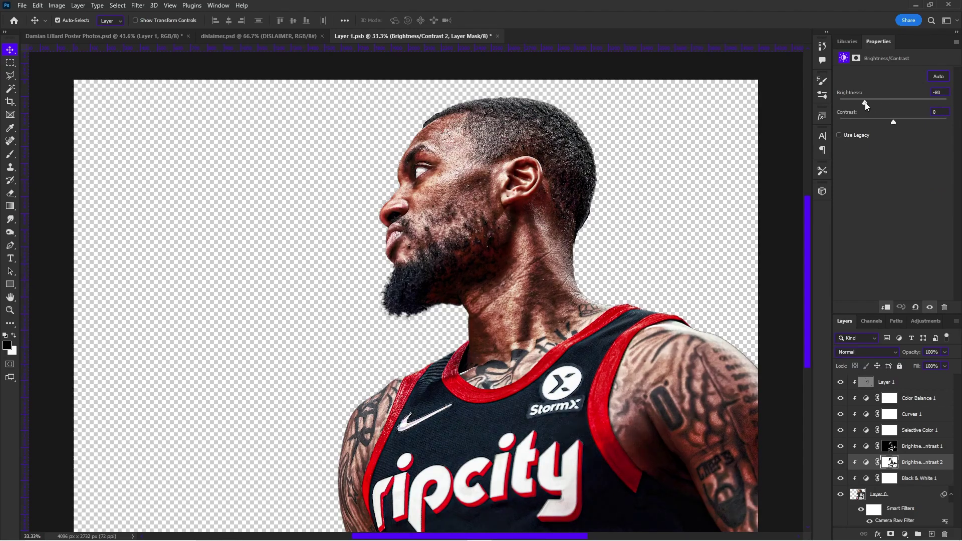
key(ctrl+z)
click(908, 500)
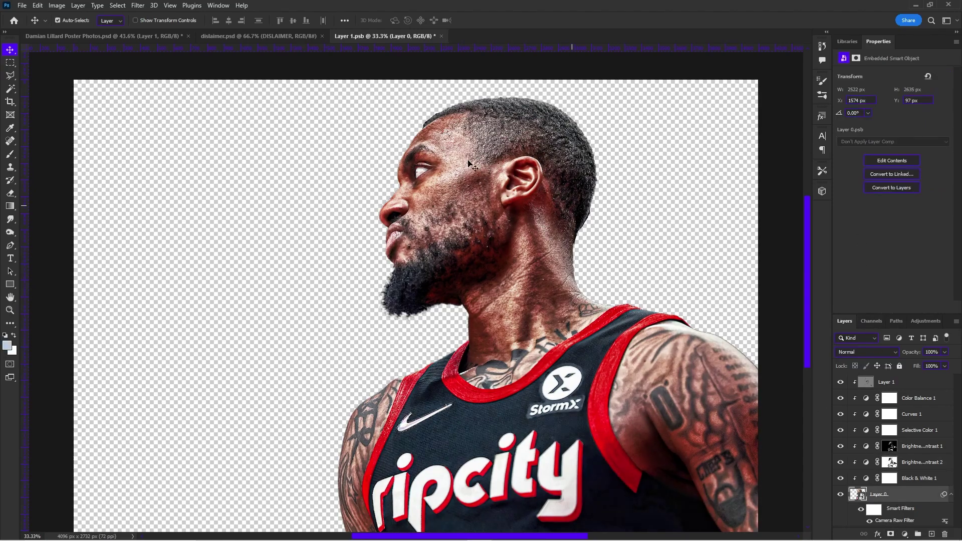
Try Cyan +84 for the Reds in Selective Color 1, undo it, and display the adjustment's Yellows settings.
click(889, 429)
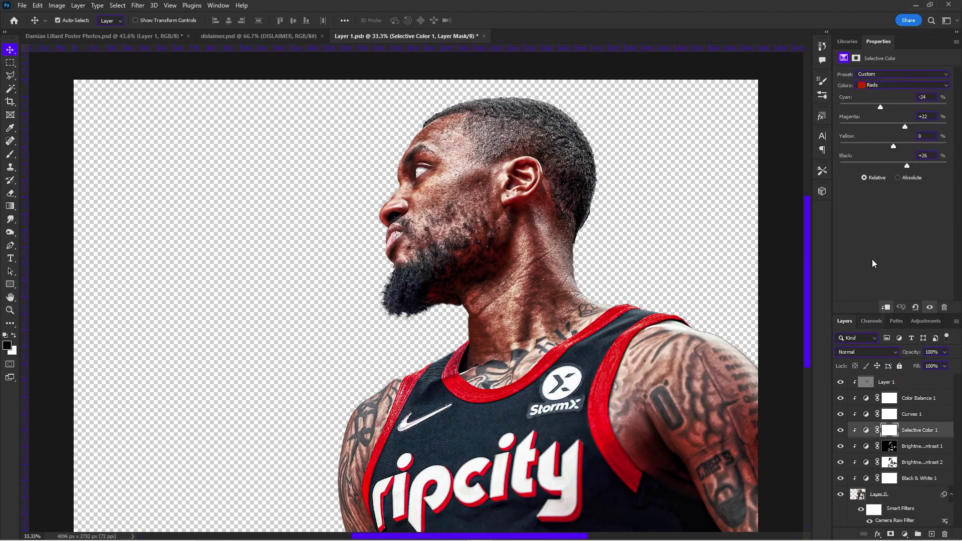
click(875, 86)
click(877, 86)
drag(885, 106, 943, 108)
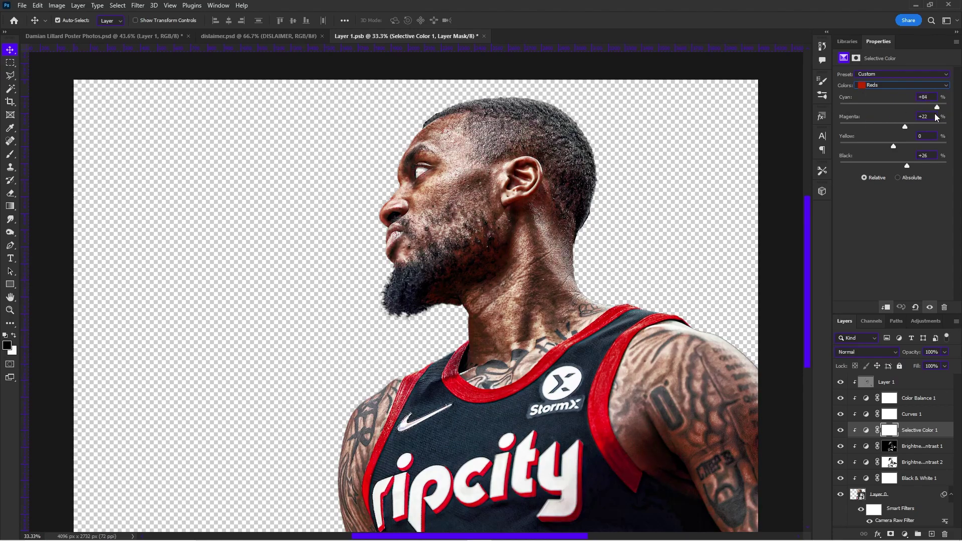
key(ctrl+z)
click(869, 89)
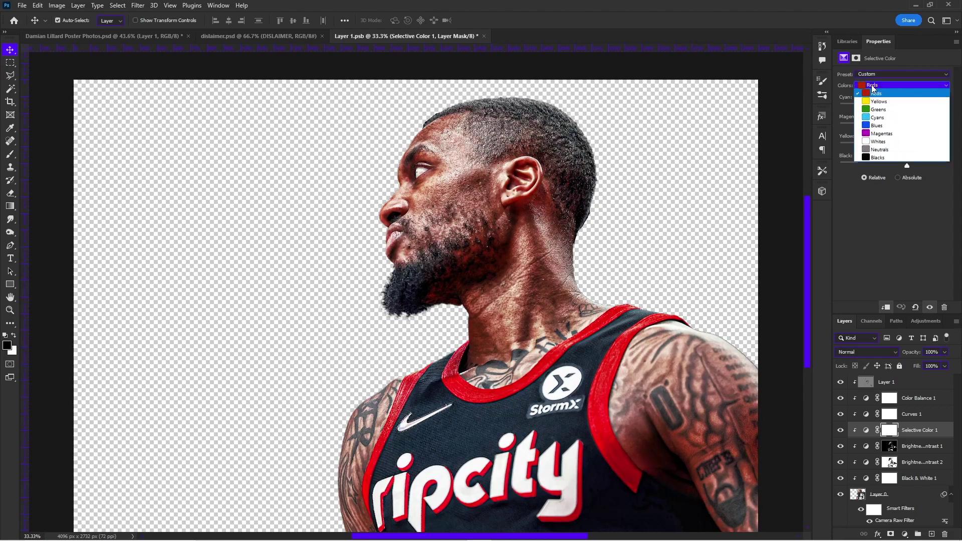
click(864, 99)
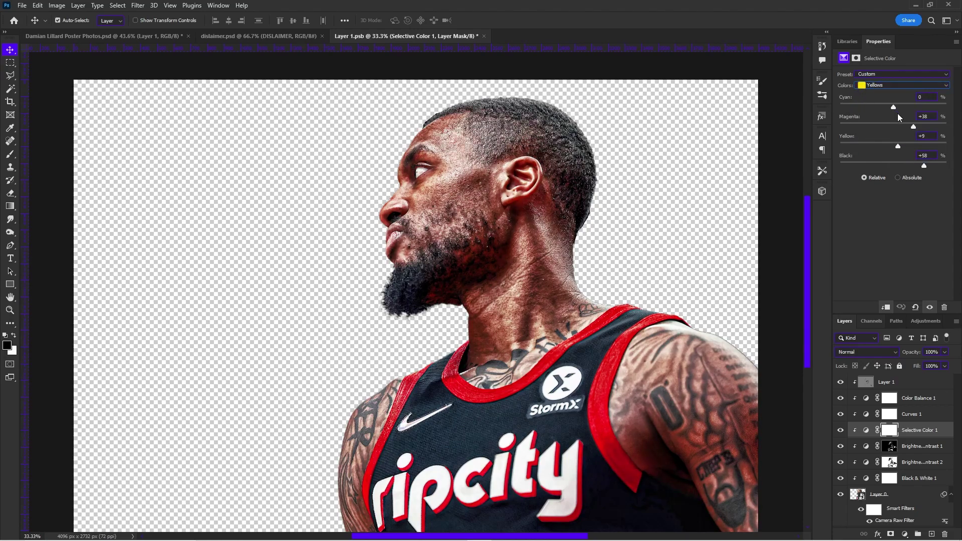
Compare the portrait with and without the gray Overlay layer, Layer 1, and leave that layer hidden.
click(870, 383)
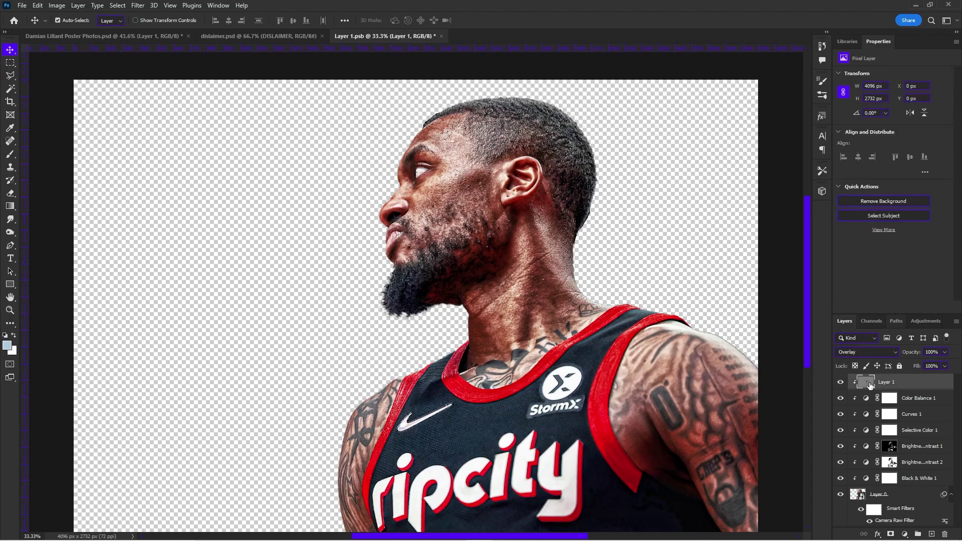
click(841, 383)
click(841, 383)
click(840, 383)
click(840, 382)
click(841, 383)
click(840, 383)
click(841, 383)
Add a clipped layer directly below Layer 1, fill it with neutral gray, and set its blend mode to Overlay.
ctrl+click(931, 535)
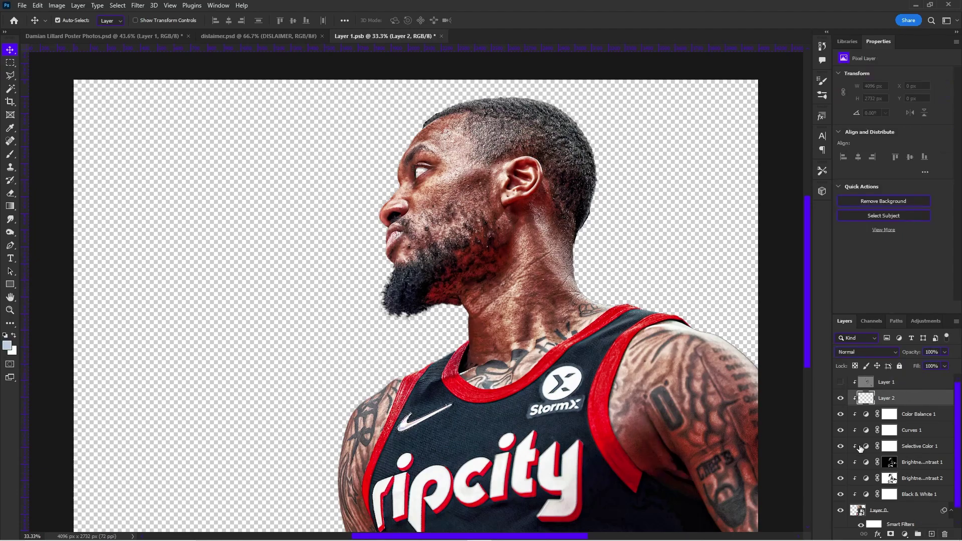
key(shift+F5)
click(543, 141)
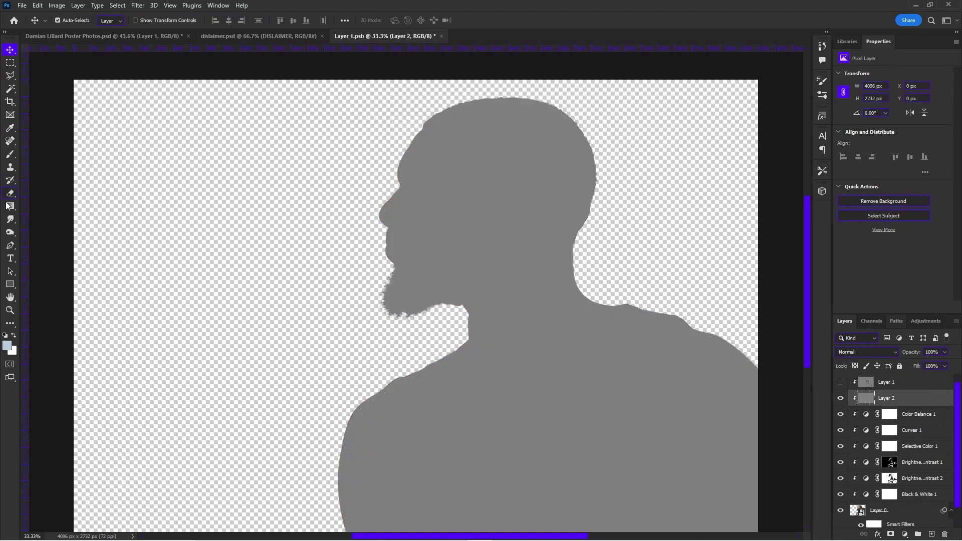
click(851, 354)
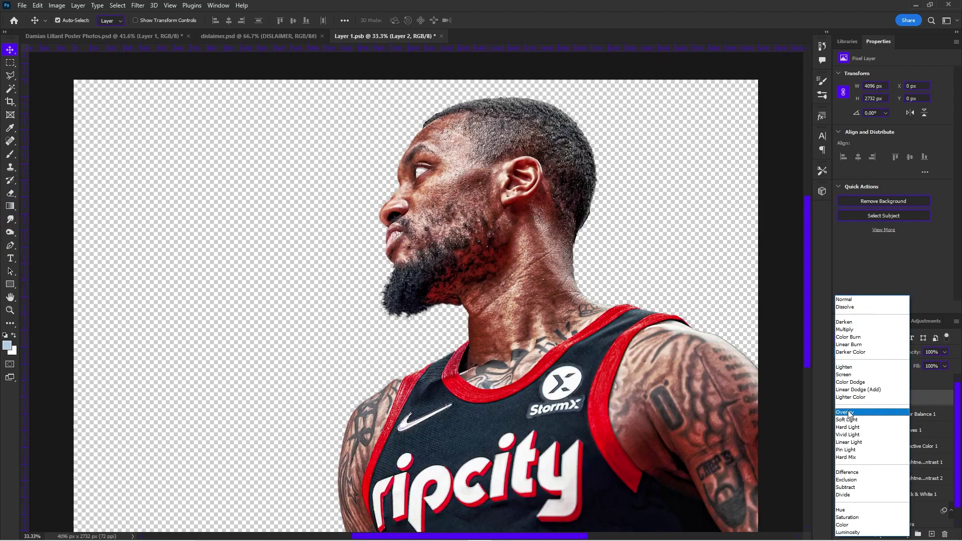
click(853, 413)
Lighten areas of the face, neck and arm on the gray layer with the Dodge tool, and select the Burn tool with a larger brush.
right_click(9, 234)
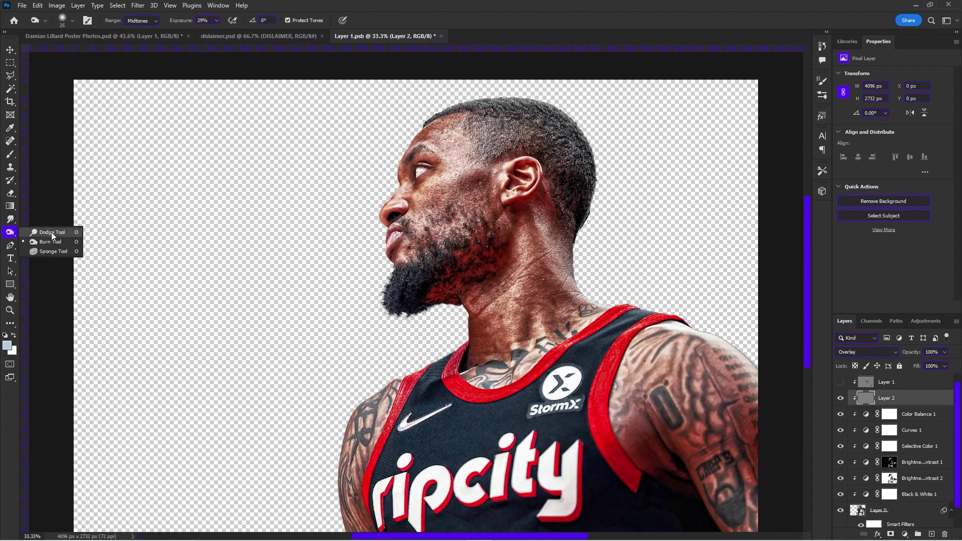
click(47, 236)
drag(436, 180, 426, 205)
alt+drag(450, 171, 456, 171)
mouse_move(529, 225)
mouse_down()
mouse_move(508, 340)
mouse_move(528, 309)
mouse_move(535, 336)
mouse_move(555, 341)
mouse_up()
drag(652, 454, 656, 372)
right_click(9, 234)
click(45, 240)
key(bracketright)
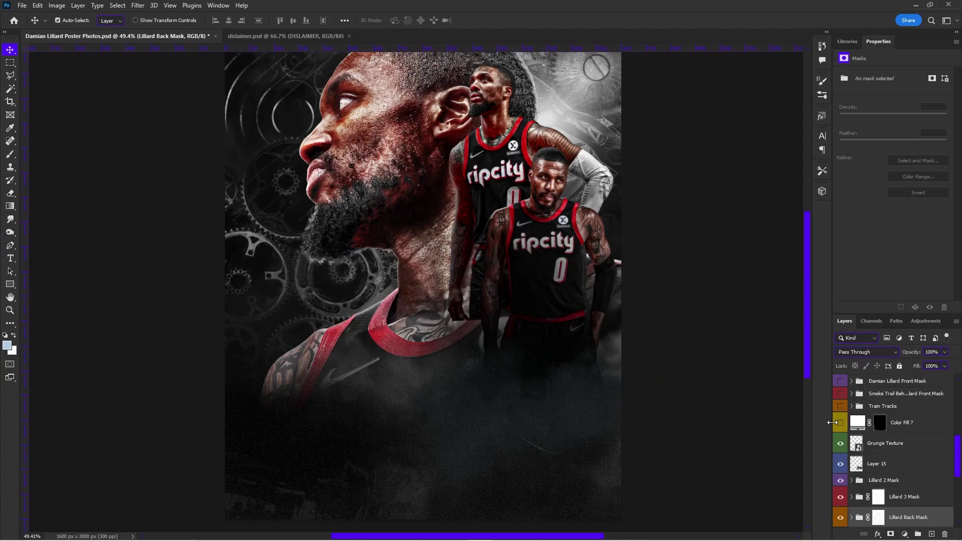
Compare the poster with and without Layer 15, then show and select the Color Fill 7 layer.
click(842, 463)
click(841, 463)
key(b)
click(896, 447)
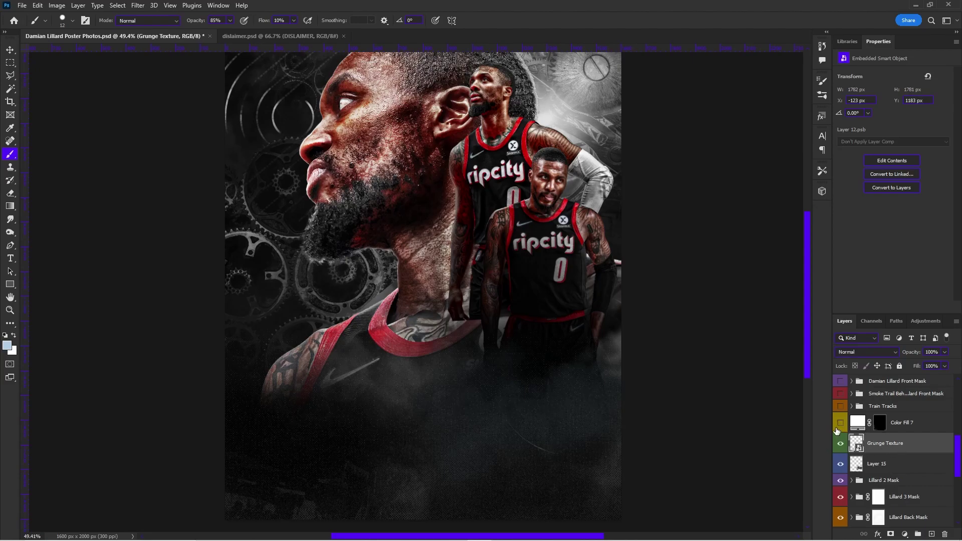
click(840, 424)
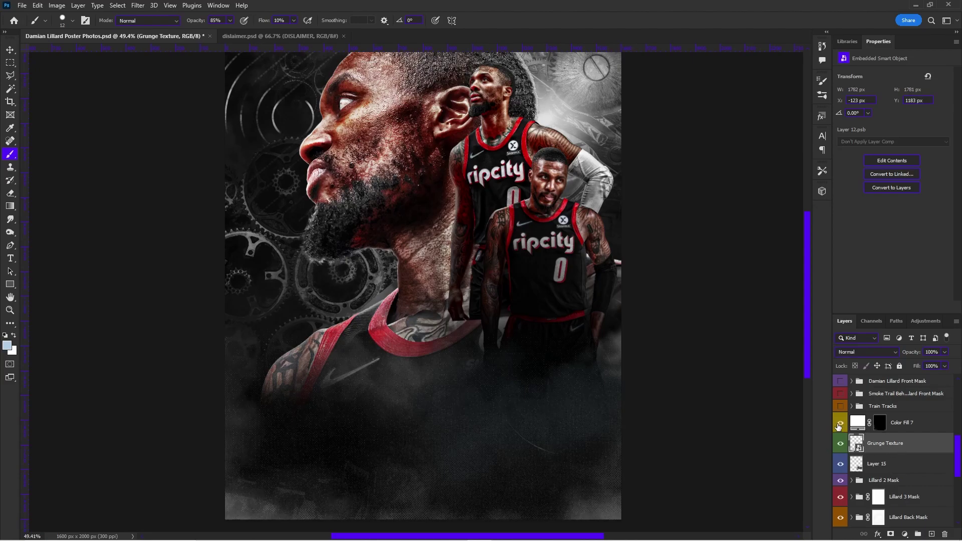
click(909, 430)
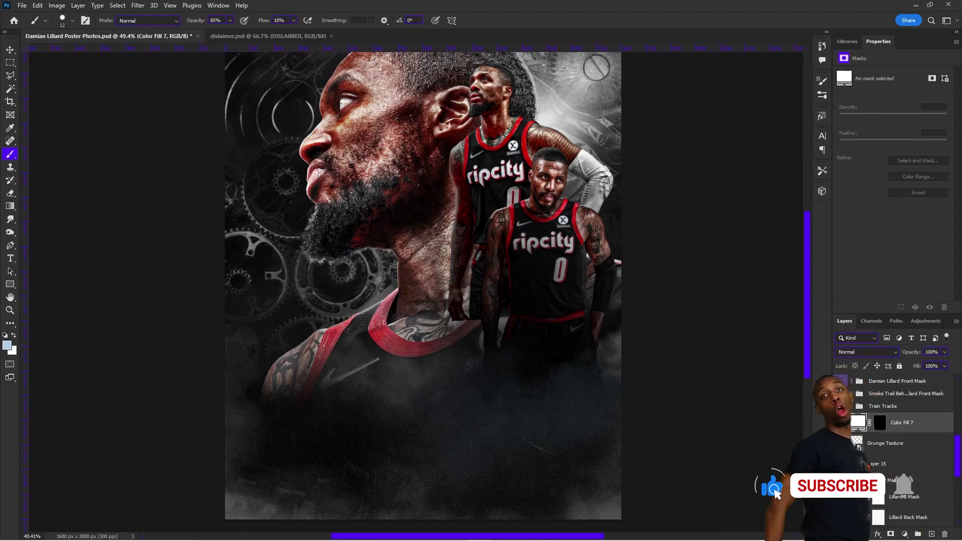
Show and expand the Train Tracks group, and view the contents of its Layer 8 smart object before returning to the poster.
click(841, 406)
click(840, 406)
click(841, 406)
click(882, 406)
click(853, 406)
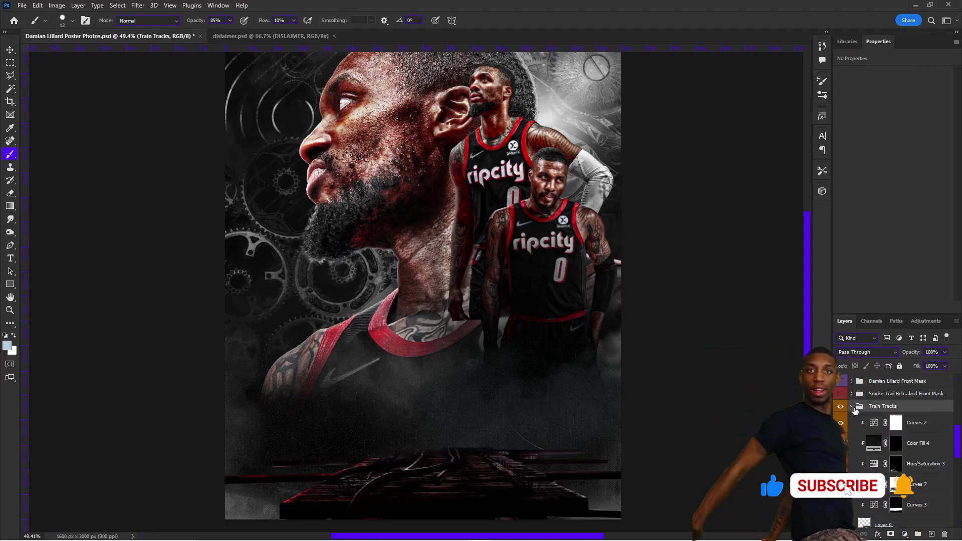
double_click(864, 522)
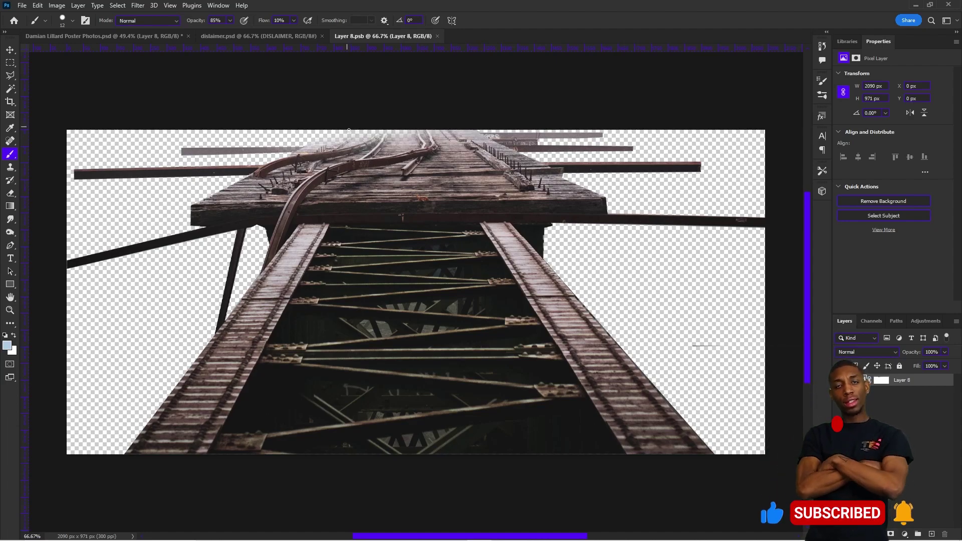
click(437, 36)
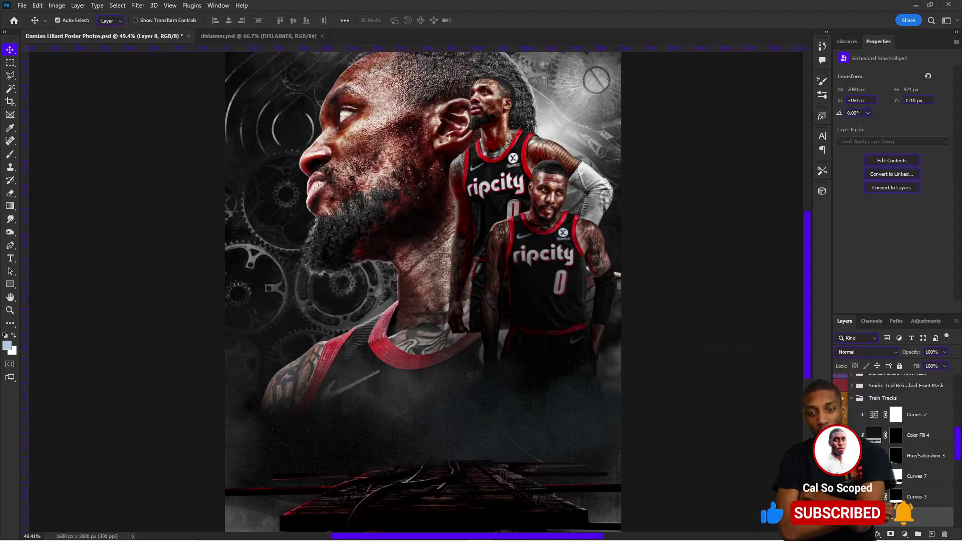
Show the Smoke Trail Behind Lillard Front Mask and Damian Lillard Front Mask groups, and collapse the Train Tracks group.
click(840, 386)
click(852, 398)
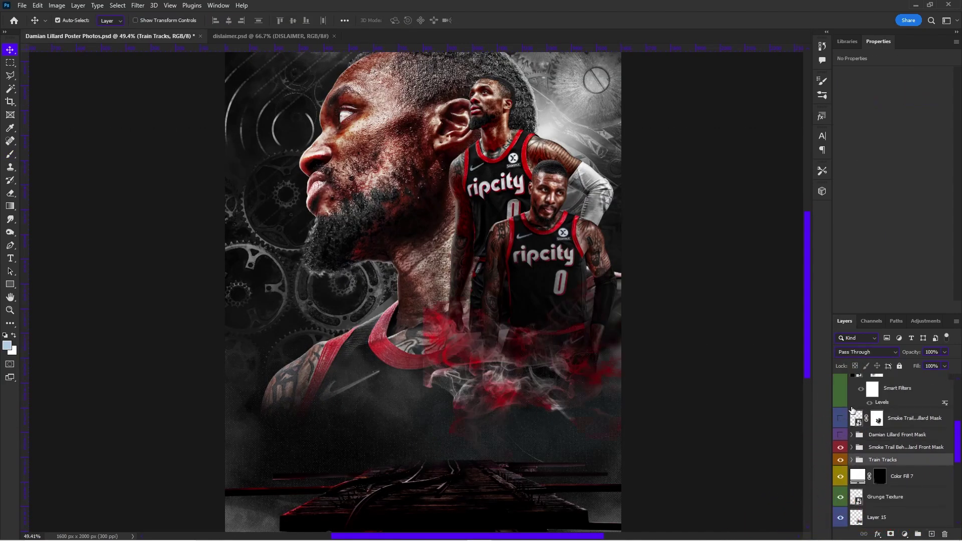
click(840, 435)
scroll(508, 372, up, 1)
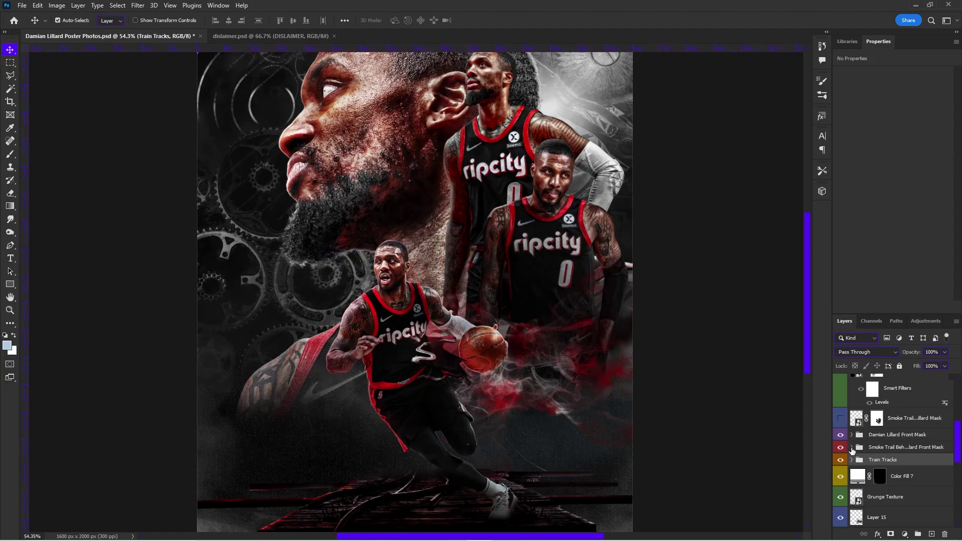
Expand the Smoke Trail Behind Lillard Front Mask group, view its Red Fog smart object's contents, and close them.
click(852, 447)
scroll(853, 456, down, 3)
double_click(866, 489)
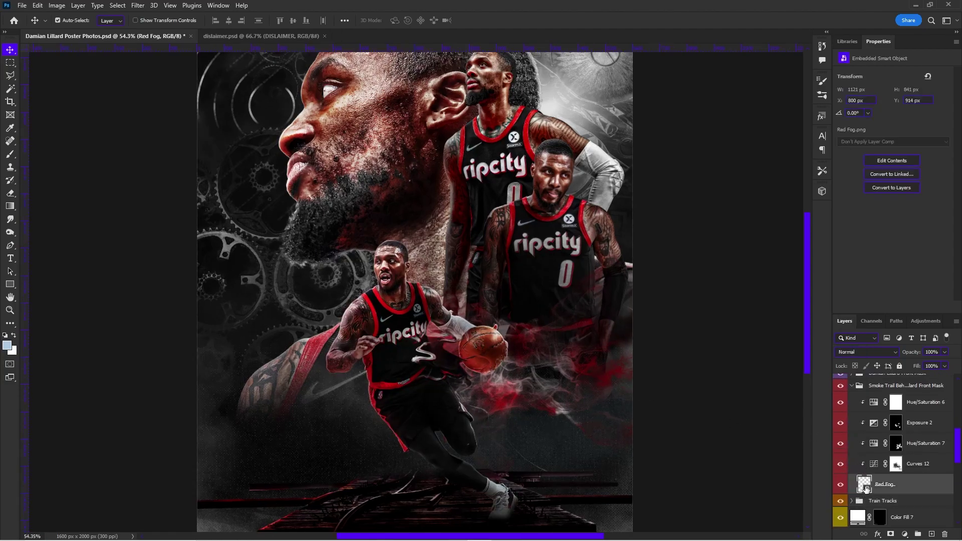
click(445, 36)
Re-enable the adjustments clipped to Red Fog one by one to compare the smoke, and inspect the Exposure 2 settings.
click(840, 477)
click(840, 499)
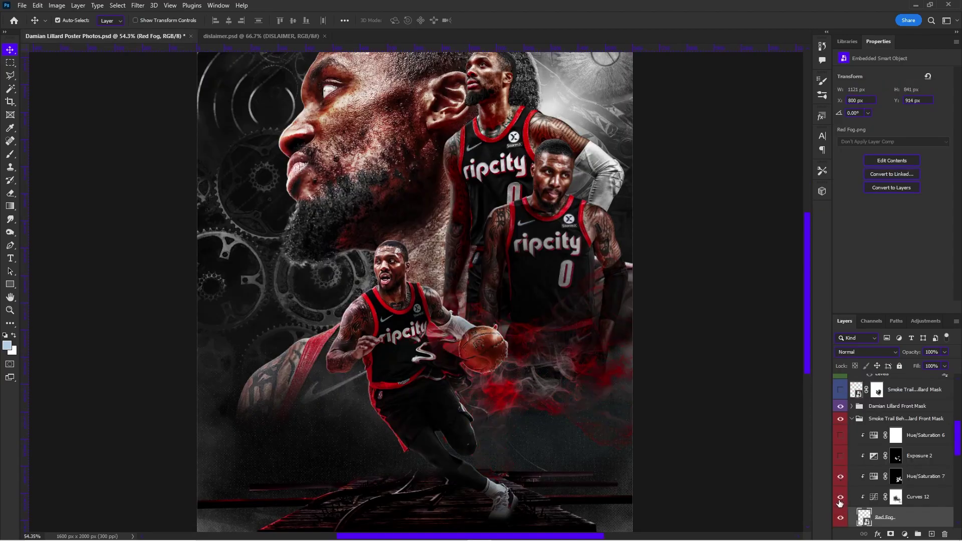
click(841, 456)
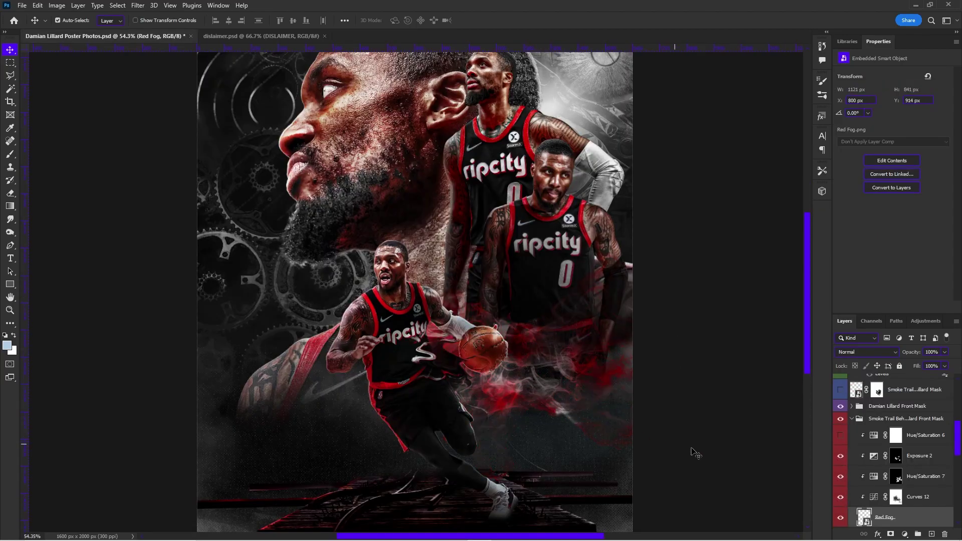
click(903, 455)
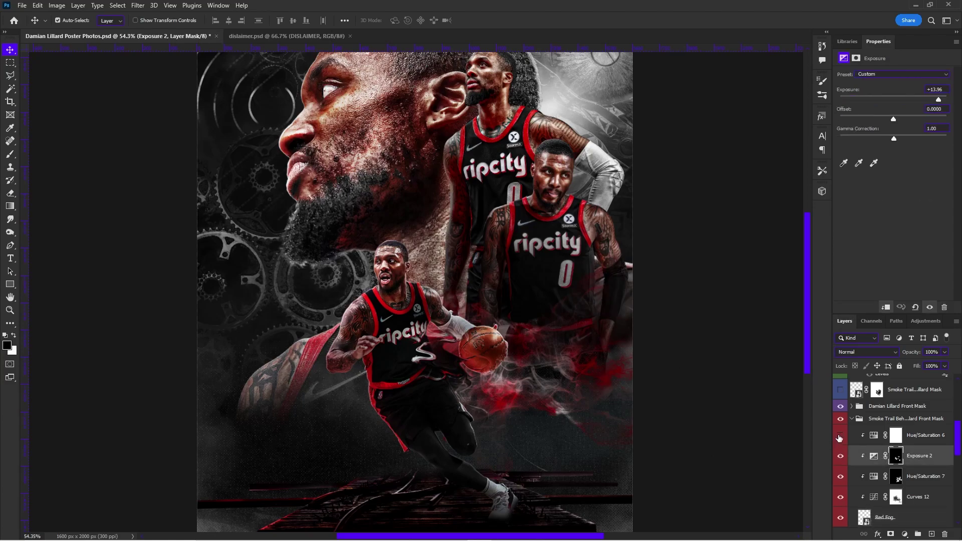
Try painting white over the smoke on the Exposure 2 layer mask with an enlarged brush.
key(b)
key(x)
key(bracketright)
key(bracketright)
key(bracketright)
key(bracketright)
mouse_move(638, 333)
mouse_down()
mouse_move(530, 382)
mouse_move(501, 321)
mouse_up()
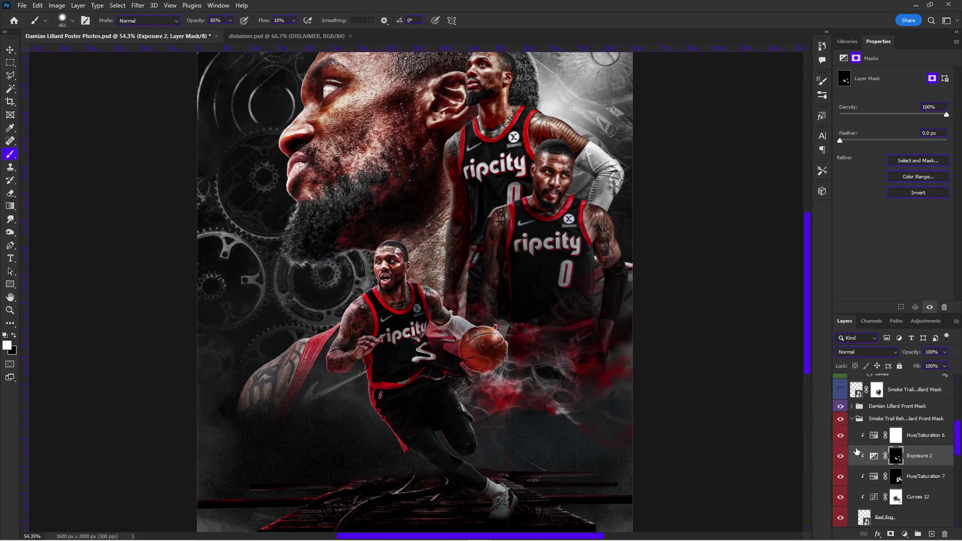
Collapse the rear smoke group, show and select Smoke Trail Front Lillard Mask, and expand the Damian Lillard Front Mask group.
click(852, 418)
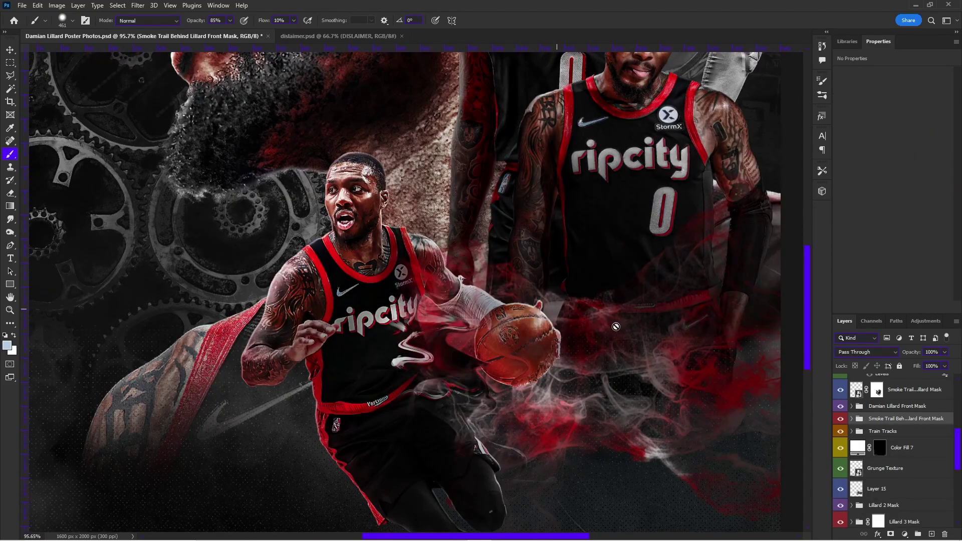
key(v)
click(918, 393)
click(852, 407)
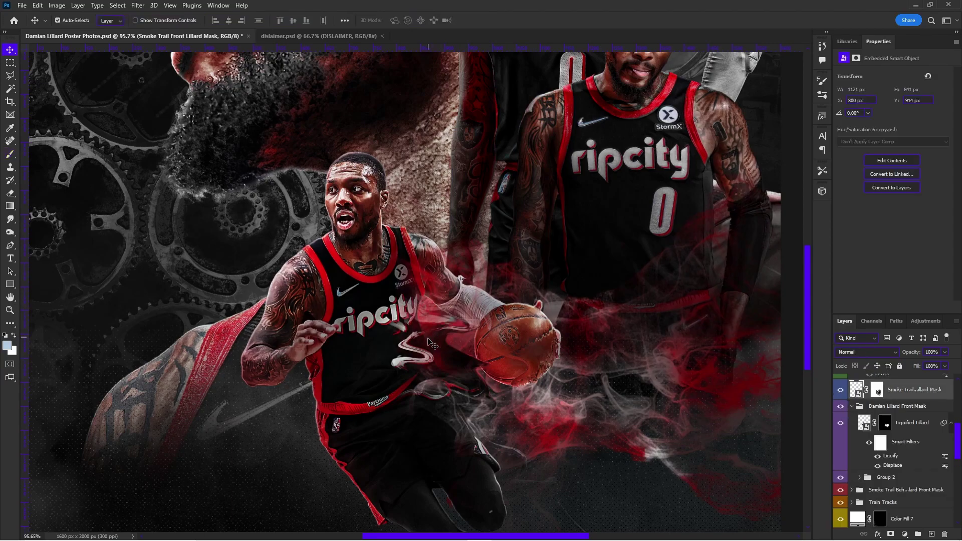
Examine the Liquify and Displace smart filter settings of the Liquified Lillard layer, cancelling both dialogs.
scroll(441, 346, up, 5)
click(840, 422)
scroll(893, 457, down, 2)
double_click(892, 456)
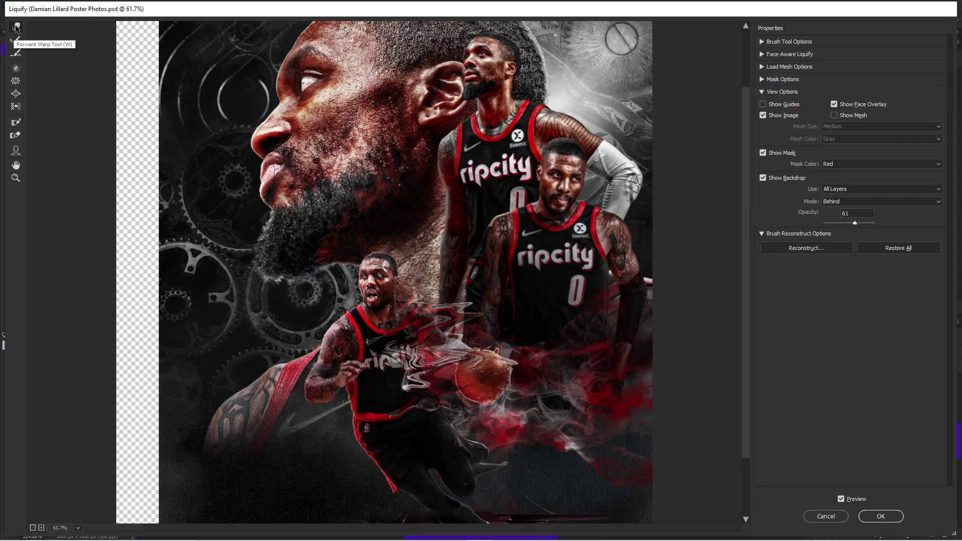
click(821, 517)
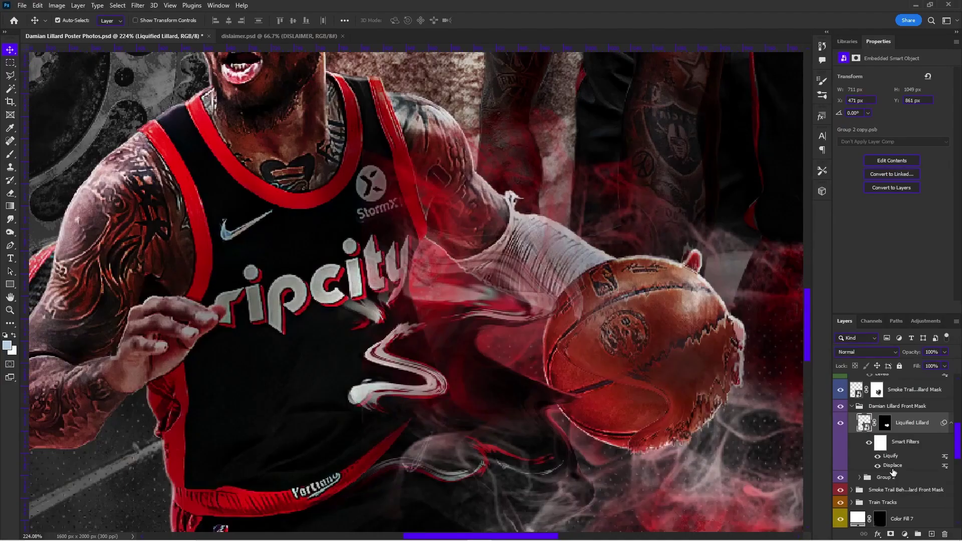
double_click(892, 466)
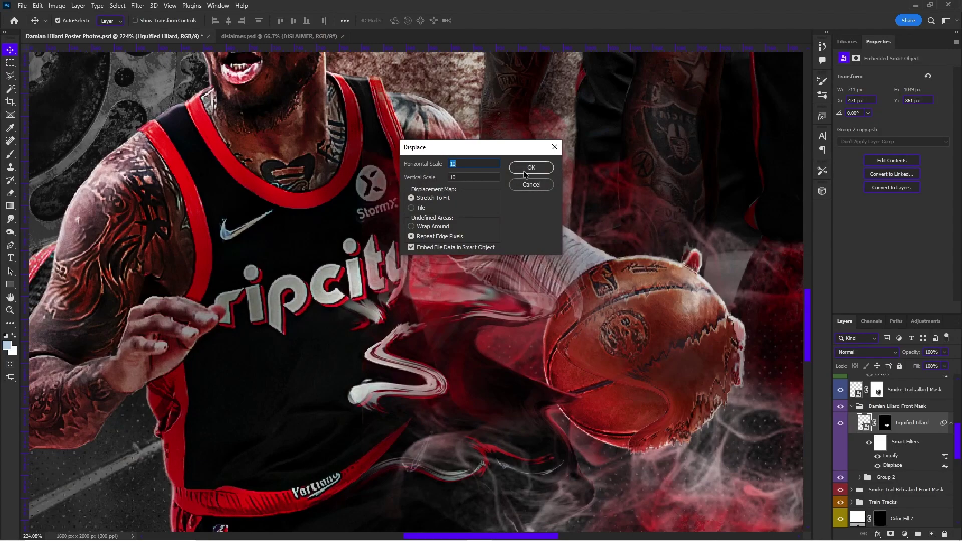
click(530, 186)
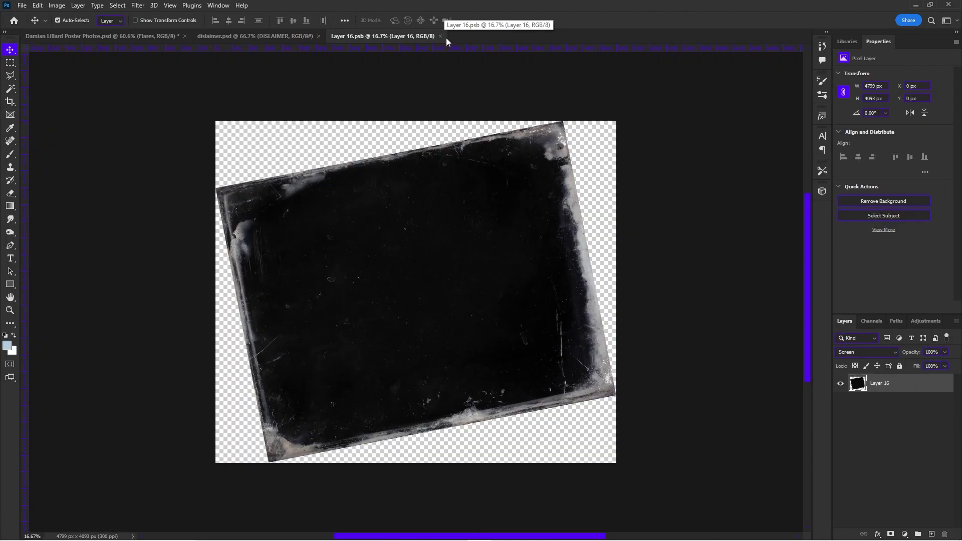
Close the Flares layer's Layer 16 smart object and return to the poster document.
click(440, 36)
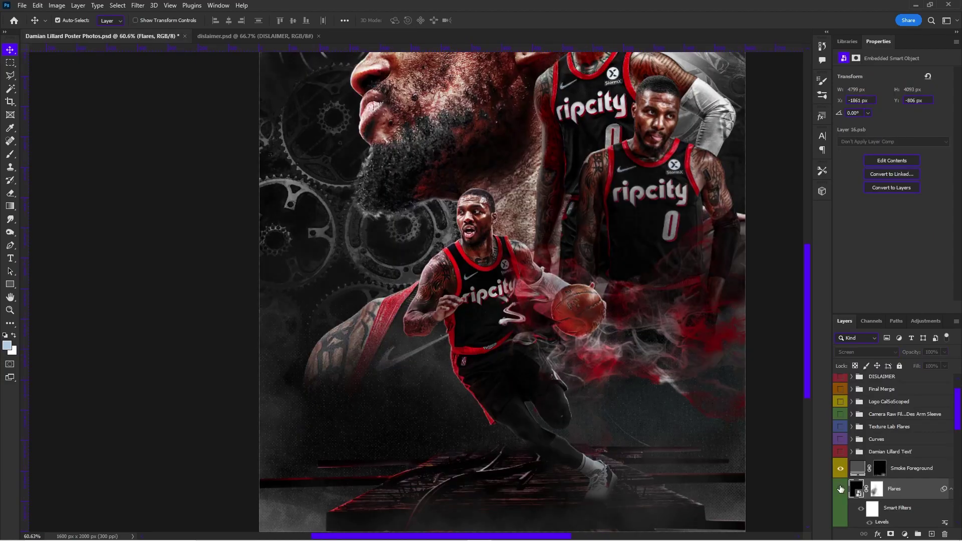
Inspect the contents of the Flares layer's smart object, close it, and check the Smoke Foreground layer's effect on the poster.
double_click(858, 489)
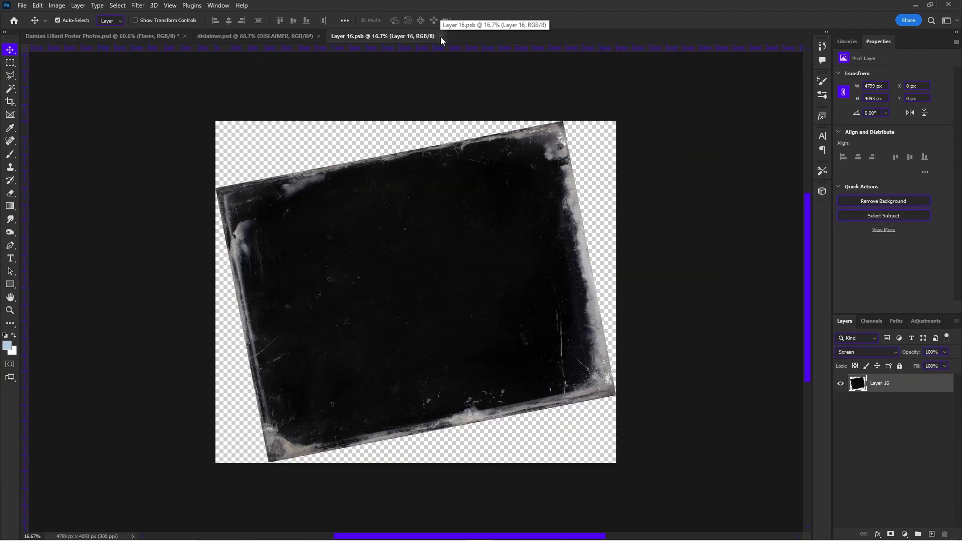
click(441, 37)
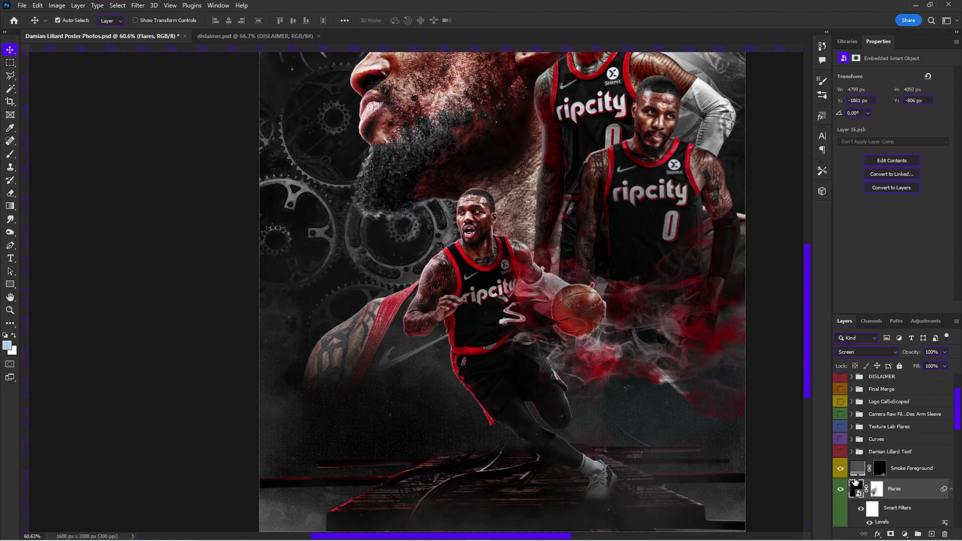
scroll(656, 432, down, 2)
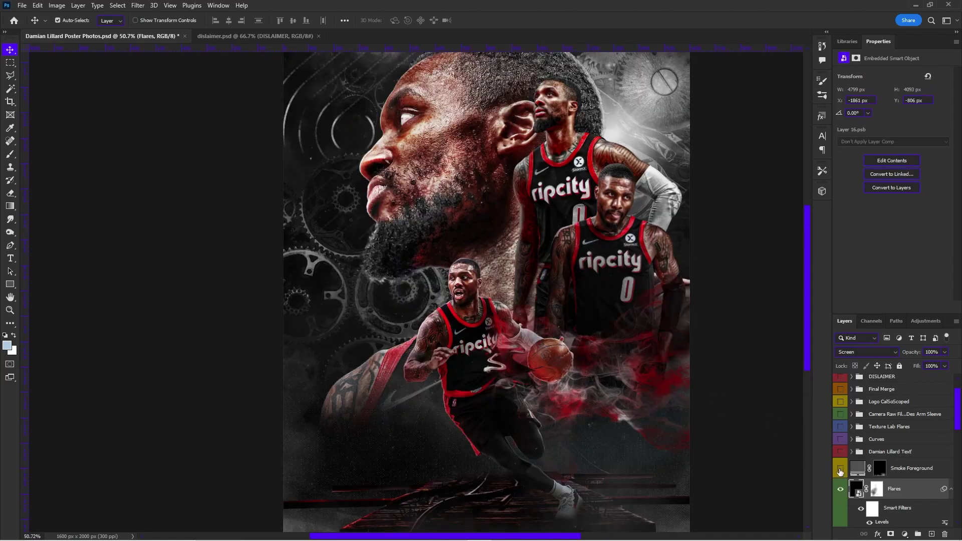
scroll(574, 437, down, 2)
scroll(575, 439, up, 2)
scroll(574, 419, down, 2)
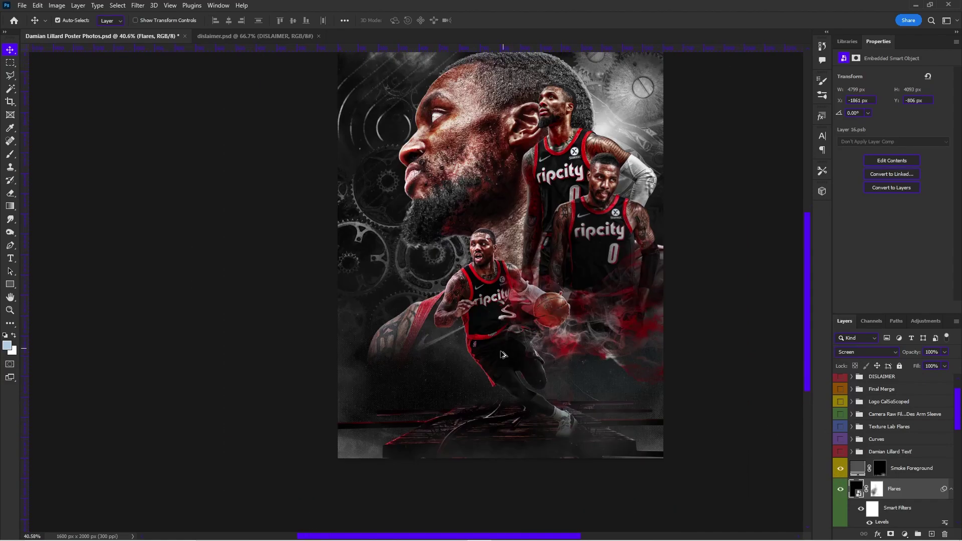
scroll(574, 403, up, 2)
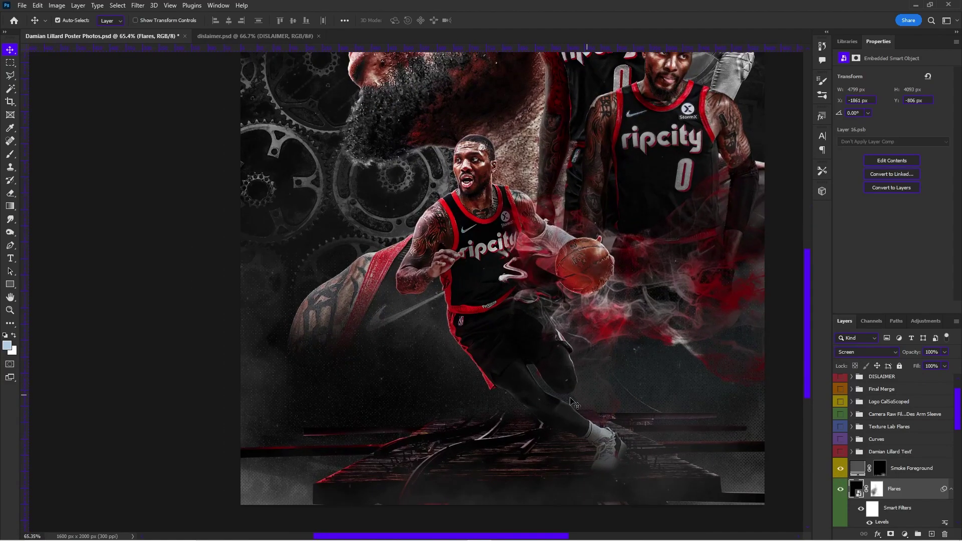
Show the Damian Lillard Text group and inspect the DAMIAN LILLARD title on the poster up close.
click(841, 453)
scroll(364, 354, up, 6)
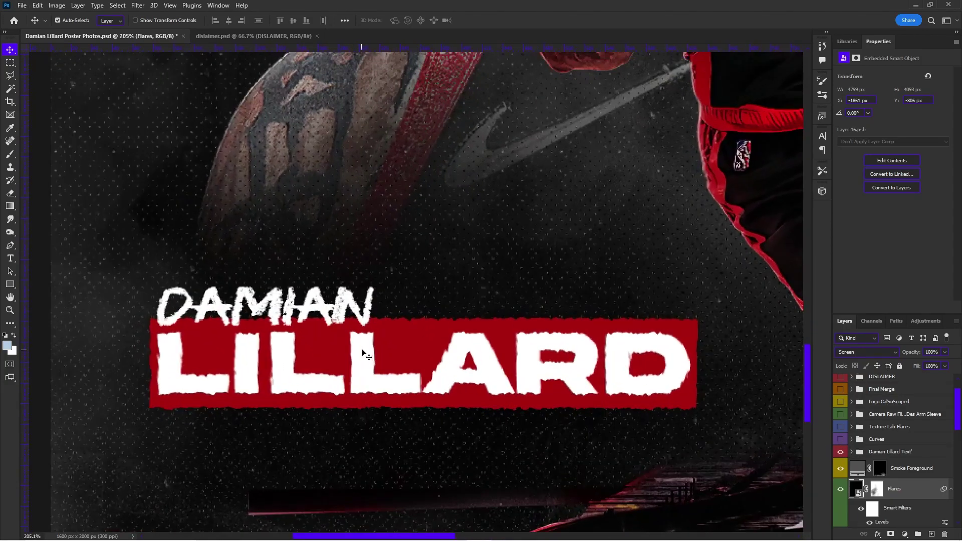
scroll(364, 354, down, 4)
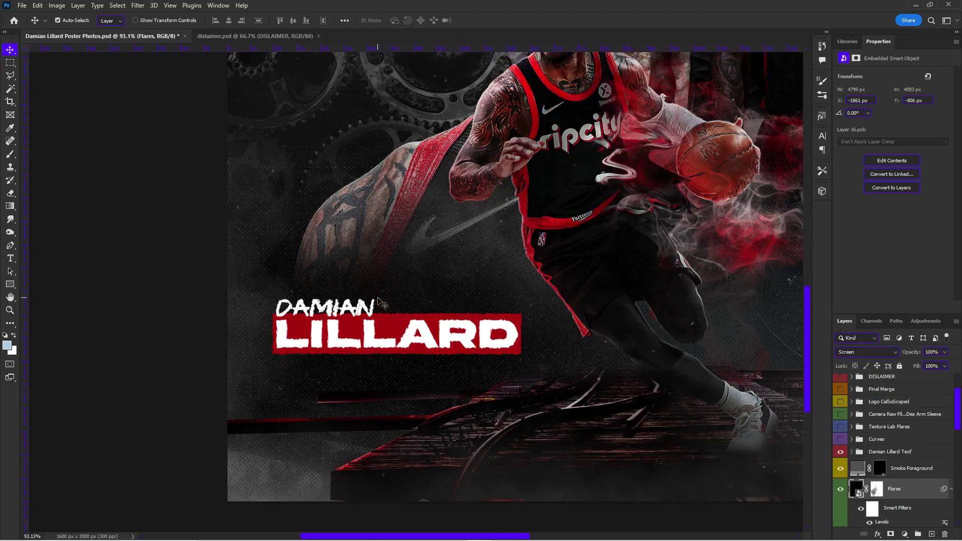
scroll(396, 306, down, 2)
scroll(385, 372, up, 3)
scroll(371, 359, down, 2)
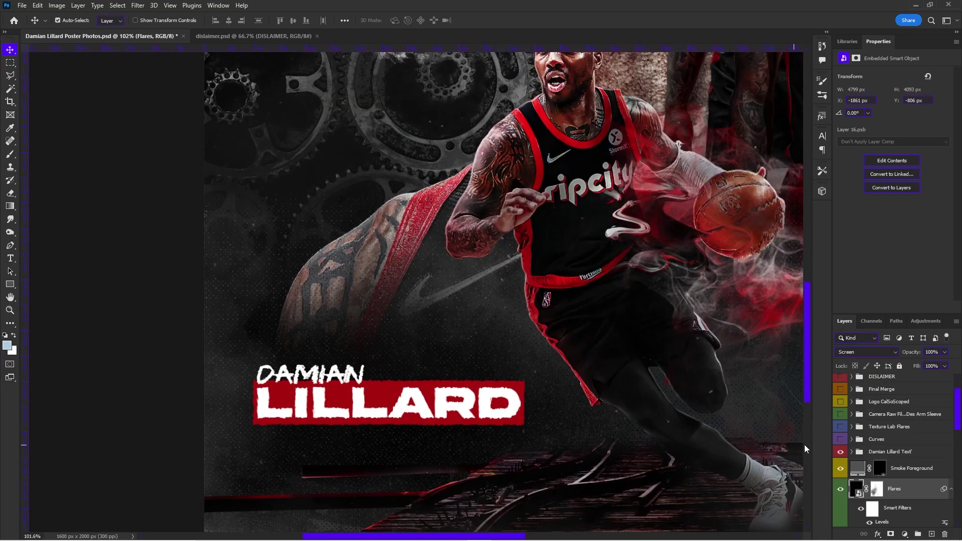
Show the Curves and Texture Lab Flares groups, reviewing the adjustment layers inside Curves and leaving that group collapsed.
click(841, 443)
scroll(545, 385, down, 3)
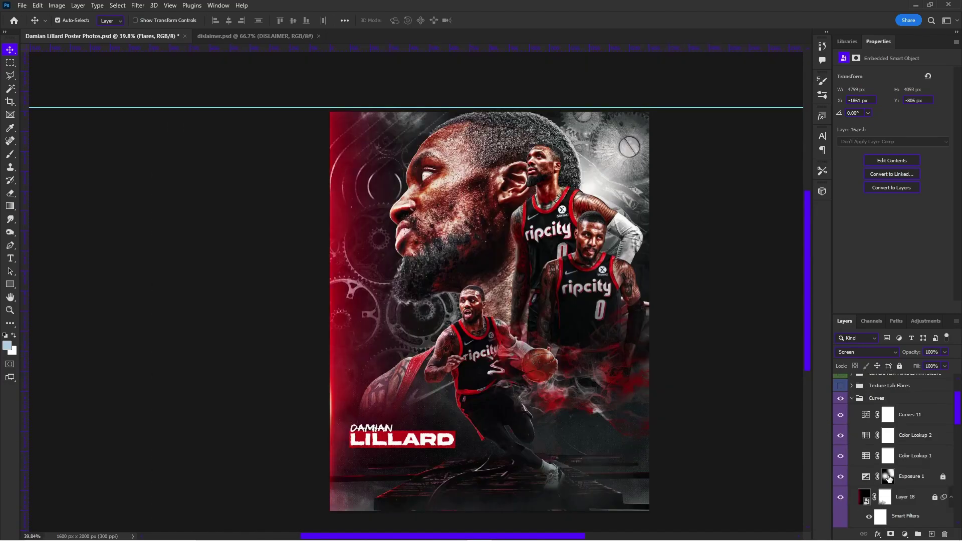
scroll(500, 181, up, 3)
scroll(501, 200, down, 1)
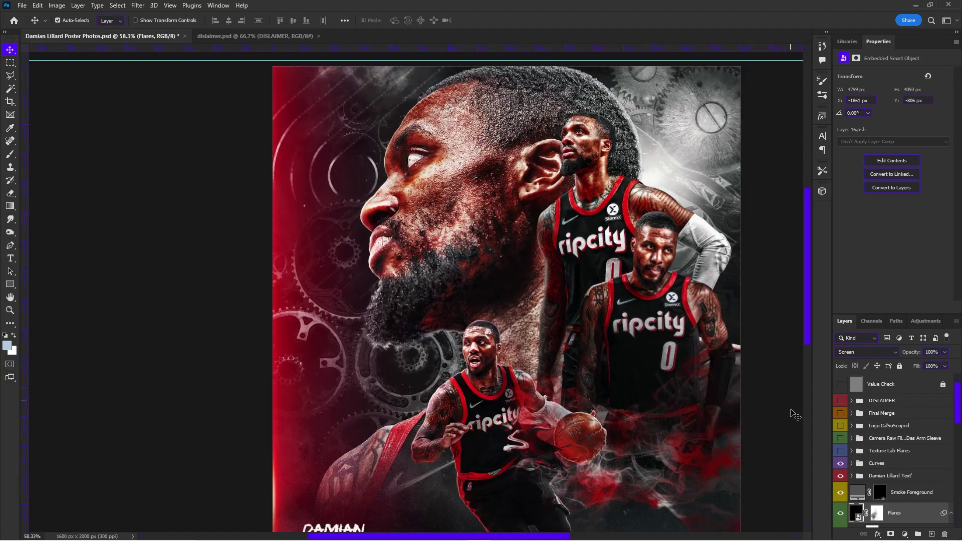
scroll(847, 441, down, 1)
click(852, 425)
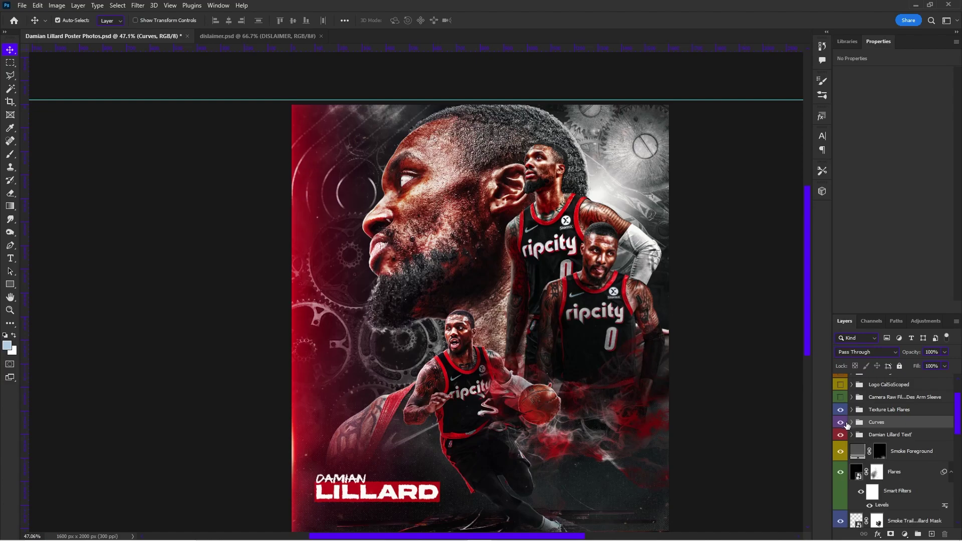
Show the Camera Raw Filter arm sleeve group and the Logo CalSoScoped group.
click(841, 400)
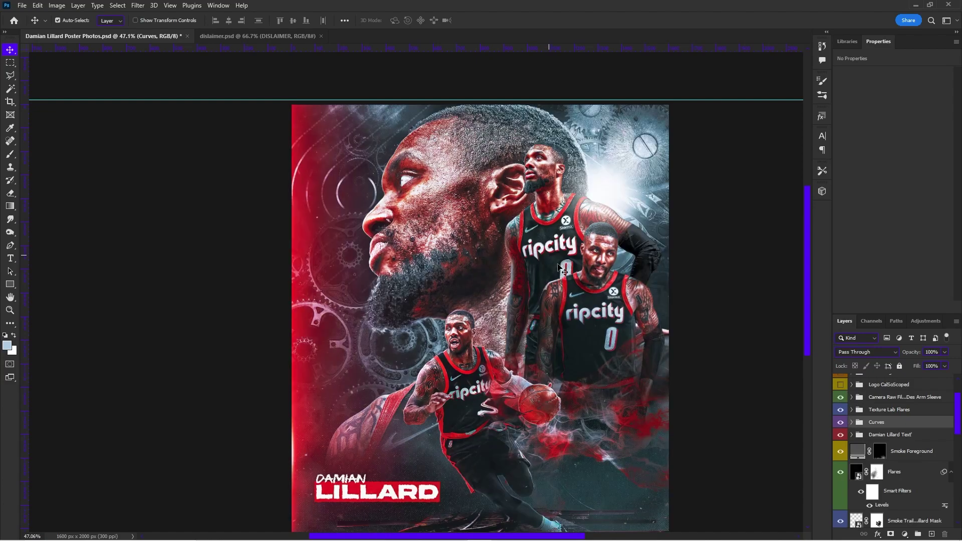
scroll(901, 409, up, 1)
click(840, 426)
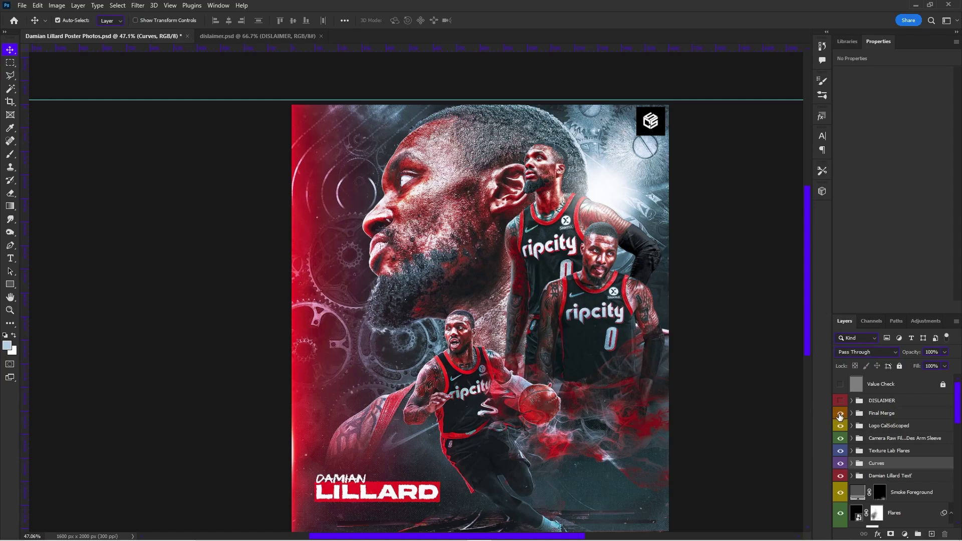
Show the Final Merge group, review its effect on the whole poster, and select the DISLAIMER group.
click(844, 413)
click(890, 415)
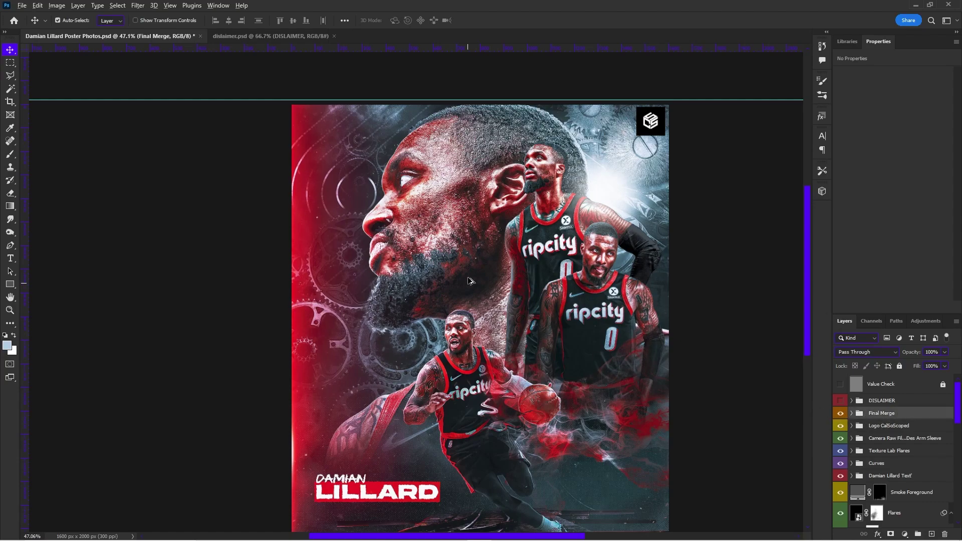
scroll(501, 249, up, 3)
scroll(501, 249, down, 1)
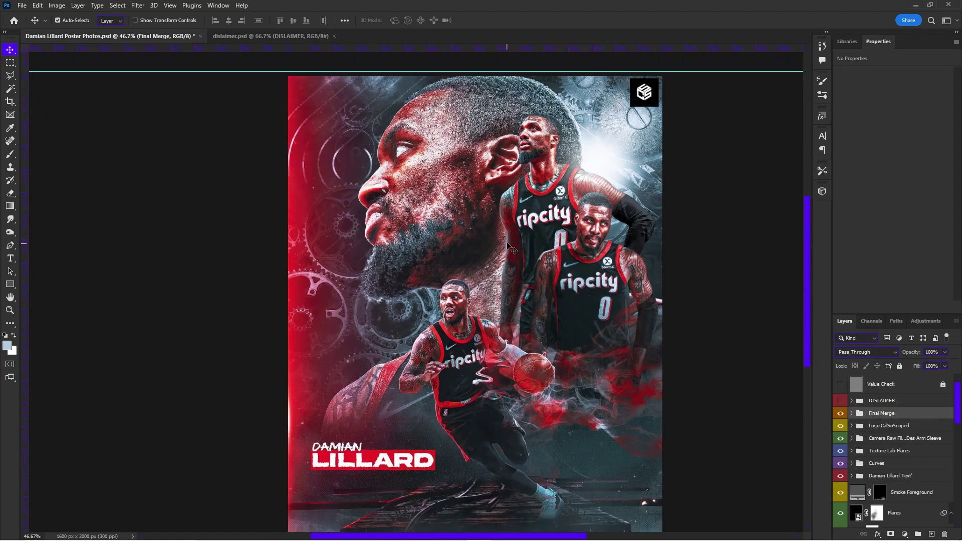
scroll(574, 301, down, 2)
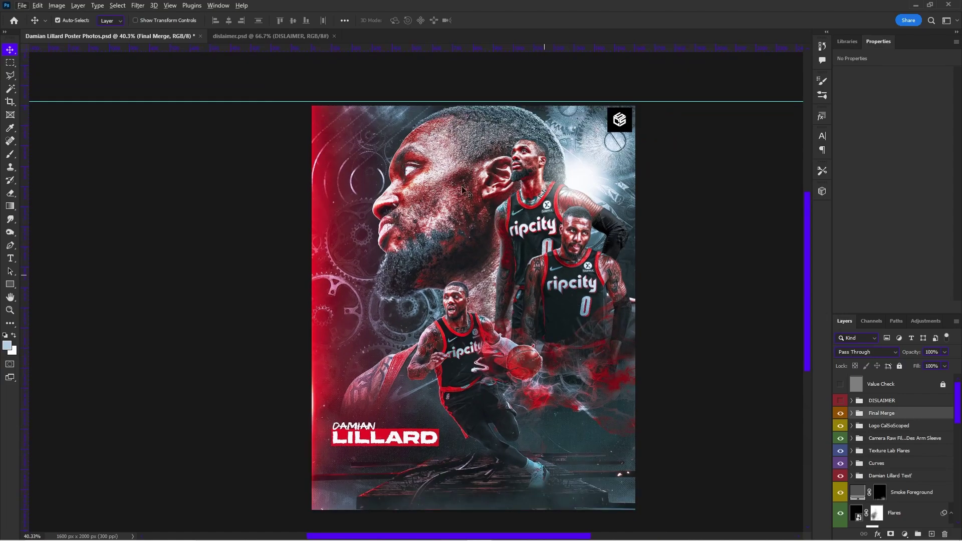
click(847, 399)
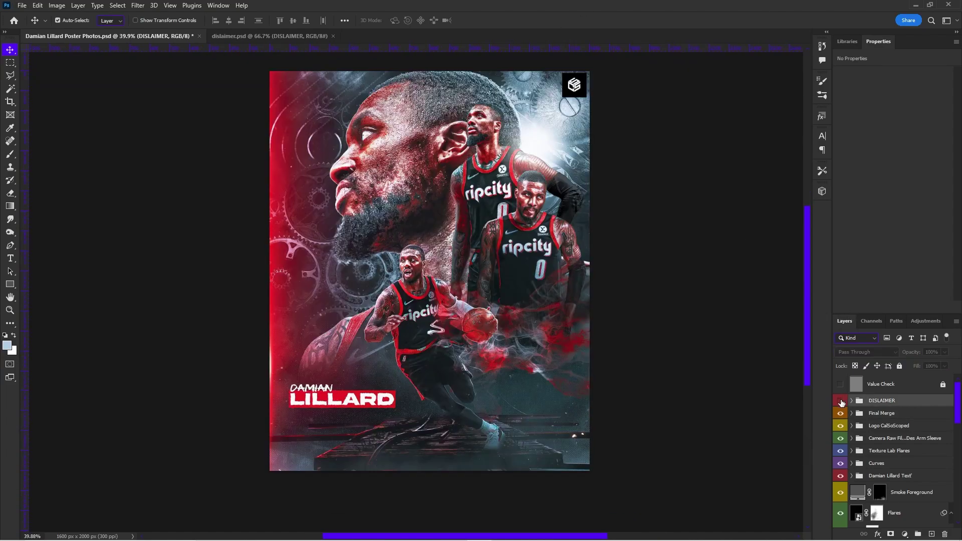